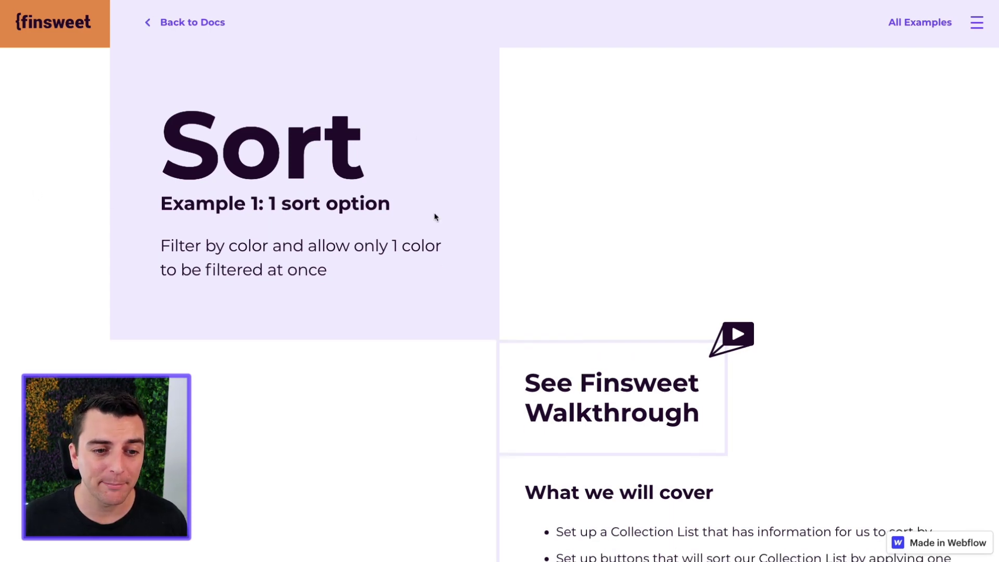
Step: Scroll down past the walkthrough video to the 'Sort by 1 value' demo and its project list
{"action": "scroll", "coordinate": [435, 216], "scroll_direction": "down", "scroll_amount": 15}
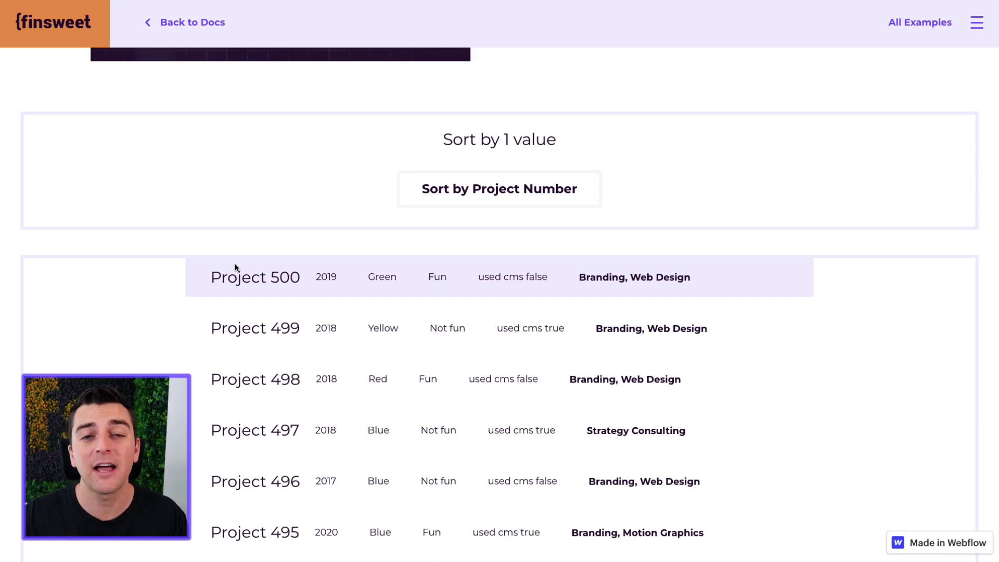
Step: Toggle 'Sort by Project Number' repeatedly, leaving the list ascending from Project 401
{"action": "scroll", "coordinate": [235, 266], "scroll_direction": "down", "scroll_amount": 20}
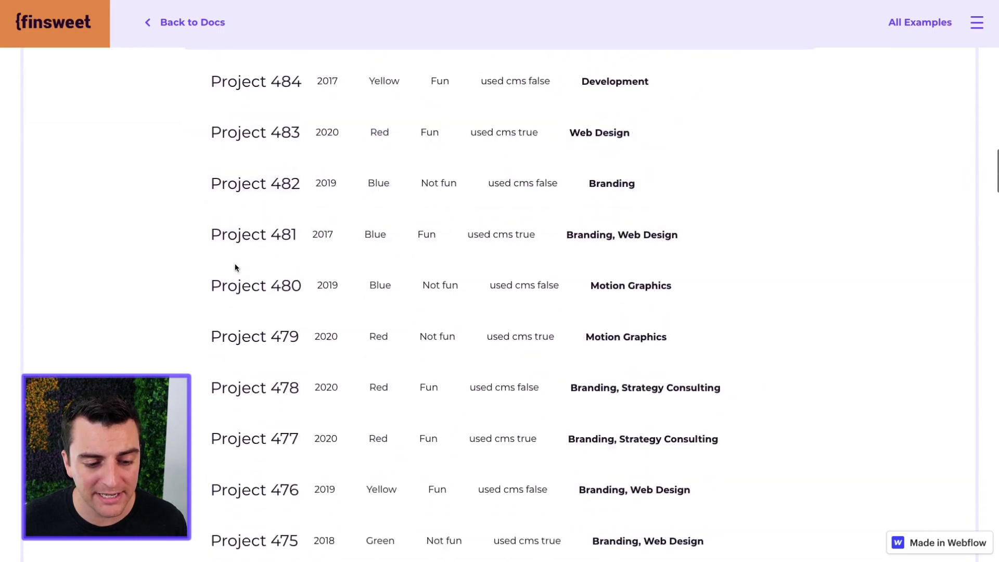
{"action": "scroll", "coordinate": [235, 267], "scroll_direction": "down", "scroll_amount": 20}
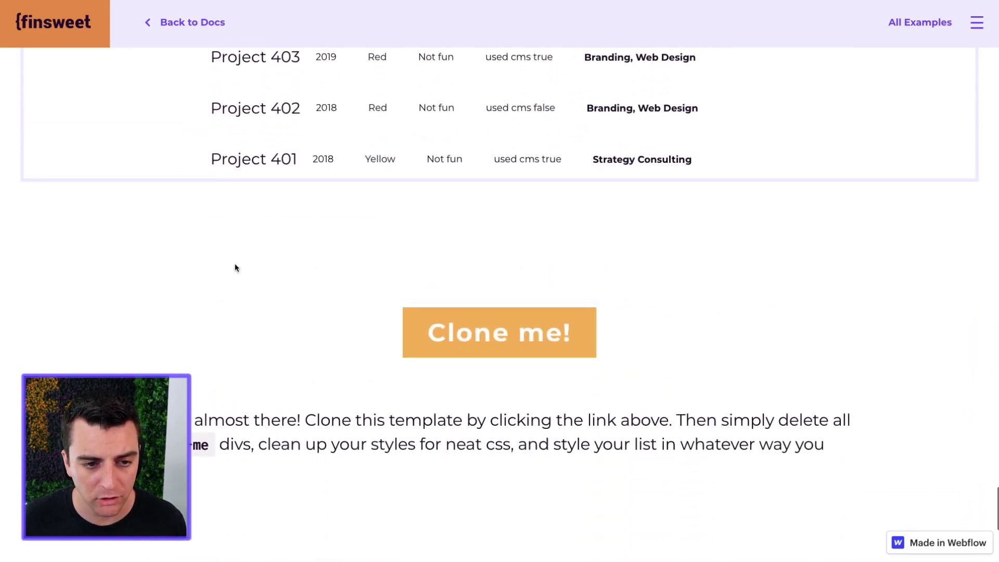
{"action": "scroll", "coordinate": [235, 268], "scroll_direction": "up", "scroll_amount": 20}
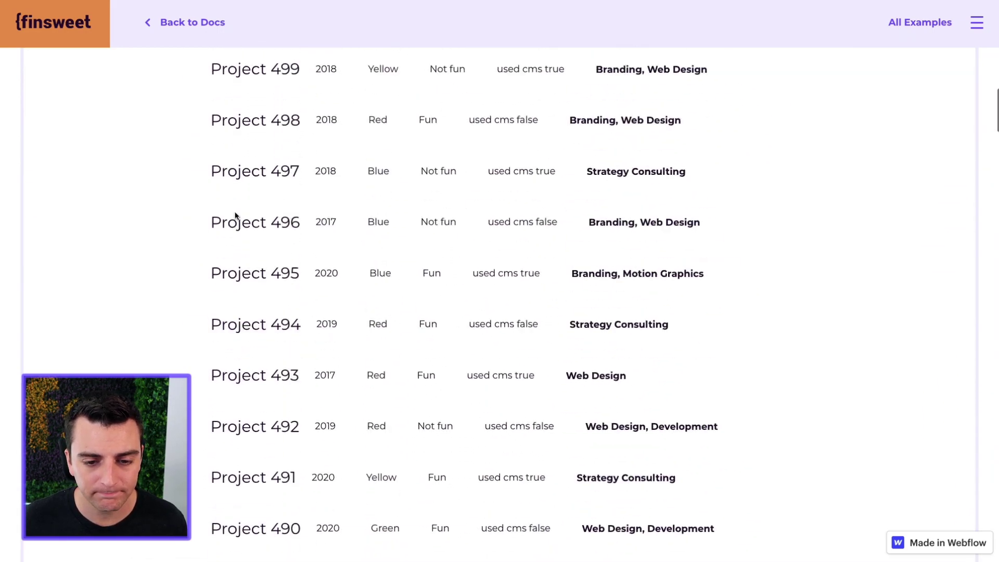
{"action": "scroll", "coordinate": [236, 216], "scroll_direction": "up", "scroll_amount": 1}
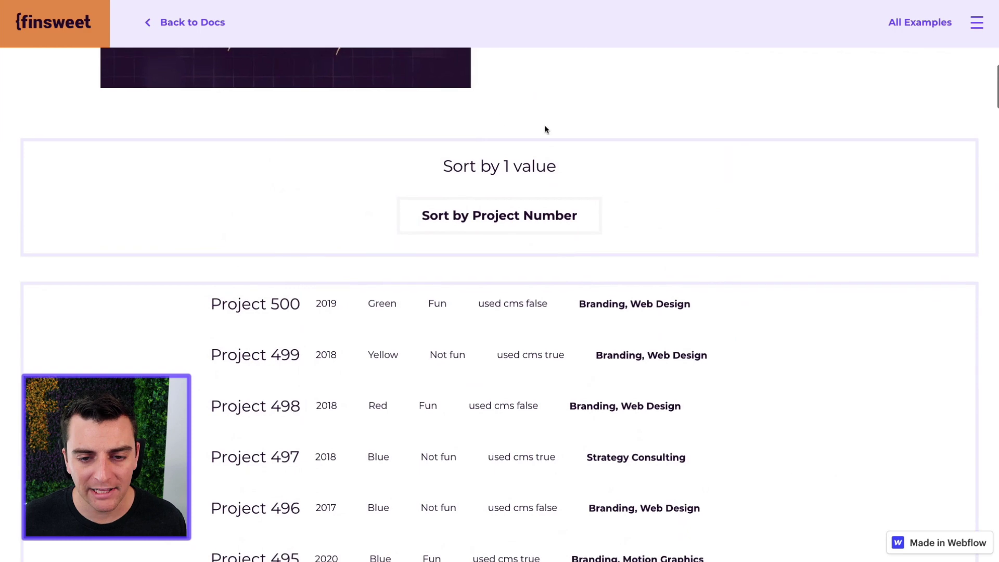
{"action": "left_click", "coordinate": [535, 229]}
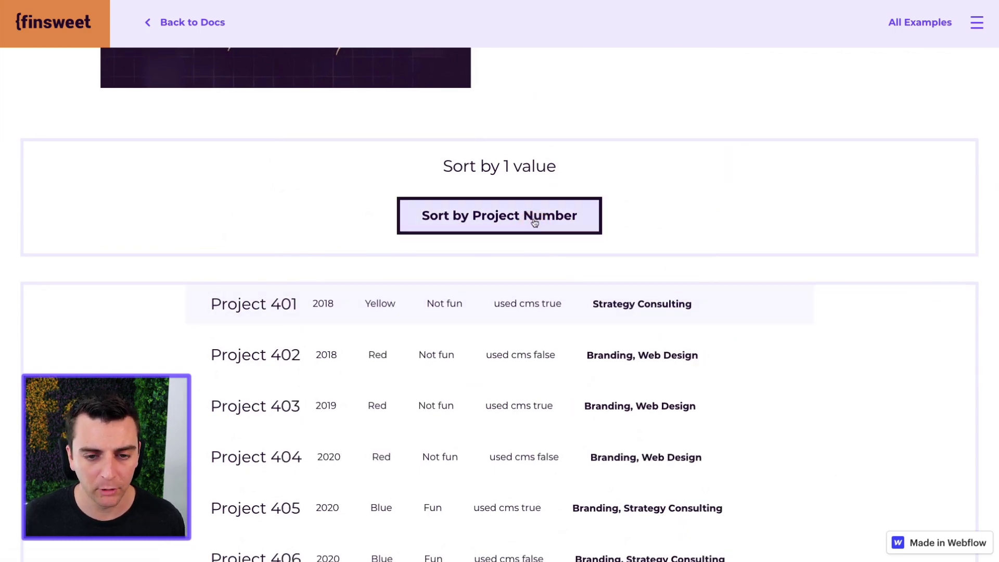
{"action": "left_click", "coordinate": [536, 223]}
{"action": "left_click", "coordinate": [536, 222]}
{"action": "left_click", "coordinate": [536, 223]}
{"action": "left_click", "coordinate": [536, 223]}
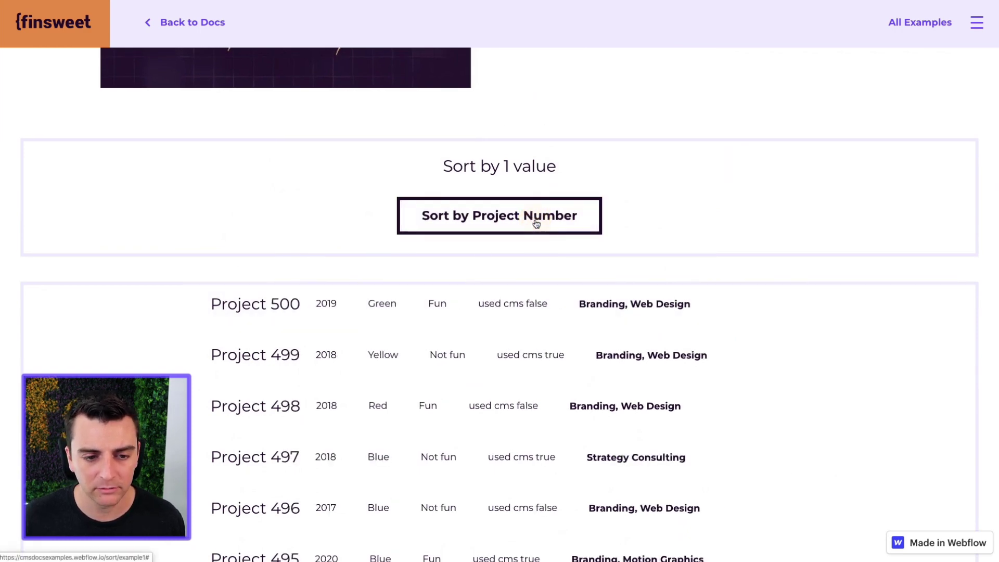
{"action": "left_click", "coordinate": [536, 224]}
{"action": "left_click", "coordinate": [536, 224]}
{"action": "left_click", "coordinate": [535, 224]}
{"action": "left_click", "coordinate": [536, 223]}
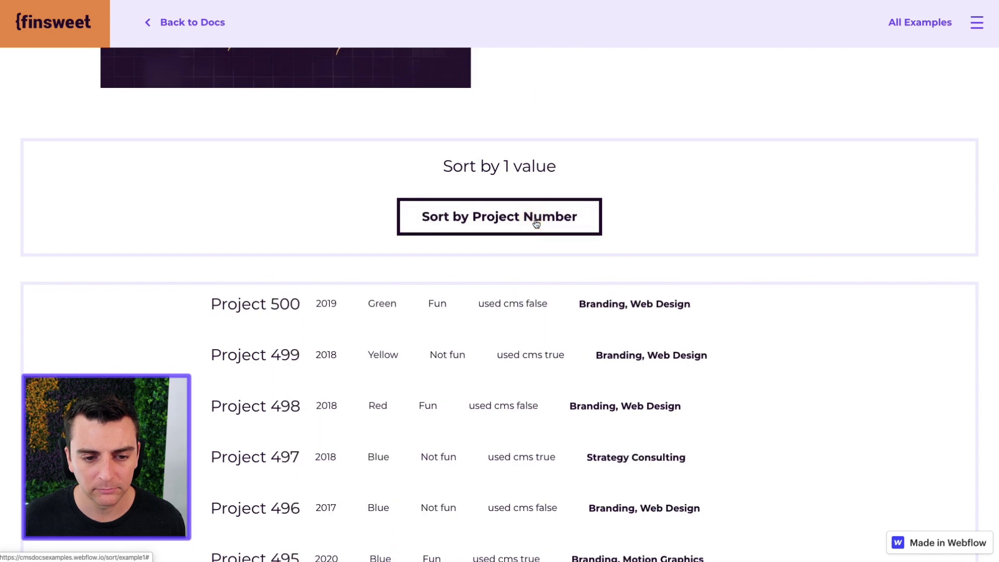
{"action": "left_click", "coordinate": [536, 224]}
{"action": "left_click", "coordinate": [536, 223]}
{"action": "left_click", "coordinate": [536, 224]}
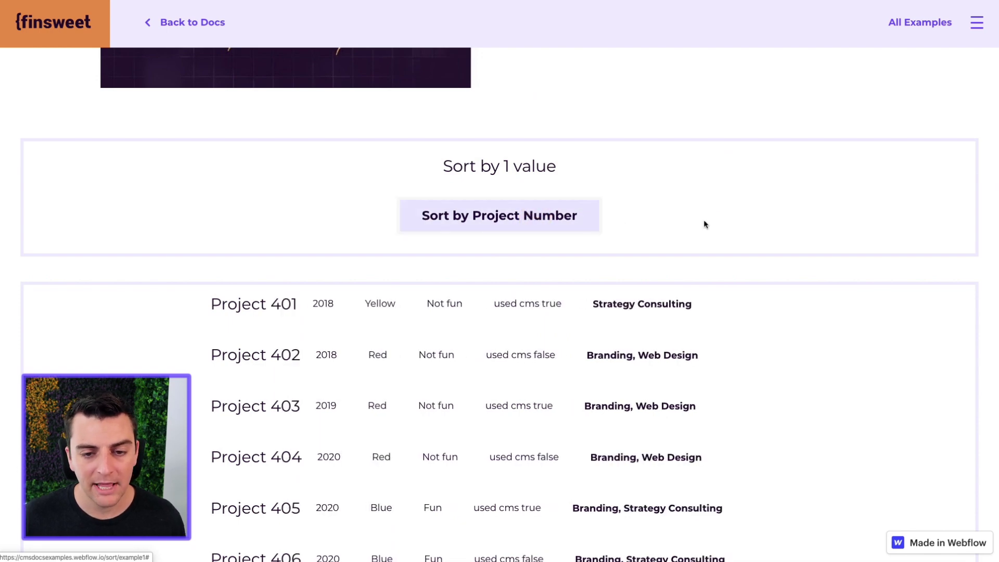
Step: Reverse the list to start at Project 500, then sort it back ascending from Project 401
{"action": "left_click", "coordinate": [588, 229]}
{"action": "left_click", "coordinate": [586, 226]}
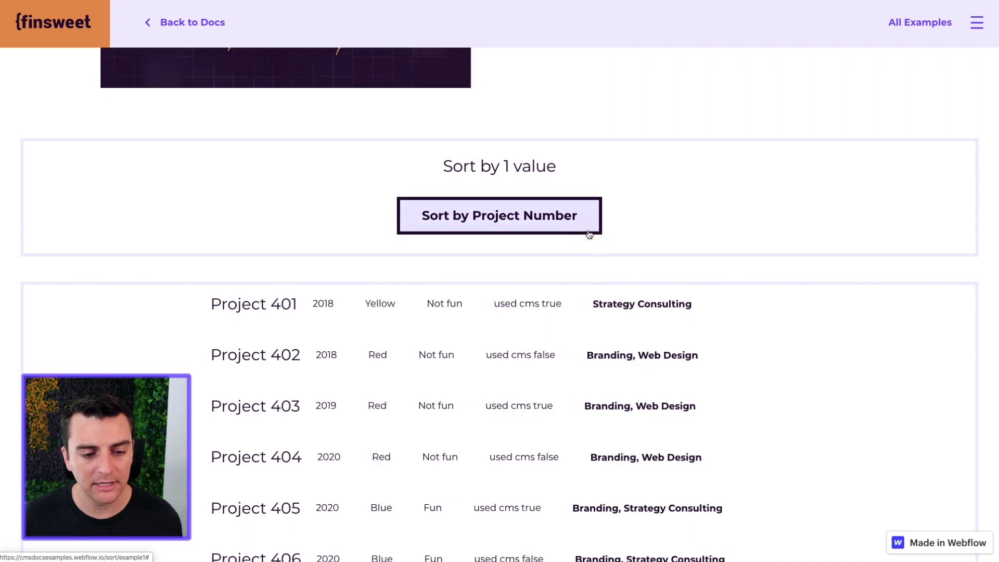
{"action": "scroll", "coordinate": [497, 317], "scroll_direction": "down", "scroll_amount": 5}
{"action": "scroll", "coordinate": [497, 317], "scroll_direction": "down", "scroll_amount": 20}
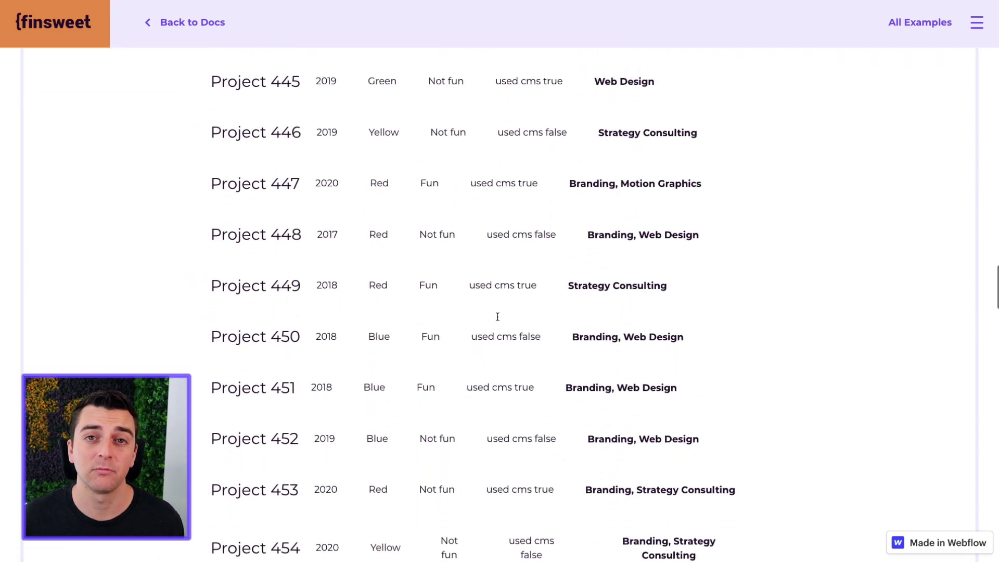
{"action": "scroll", "coordinate": [497, 318], "scroll_direction": "up", "scroll_amount": 20}
{"action": "scroll", "coordinate": [497, 315], "scroll_direction": "up", "scroll_amount": 20}
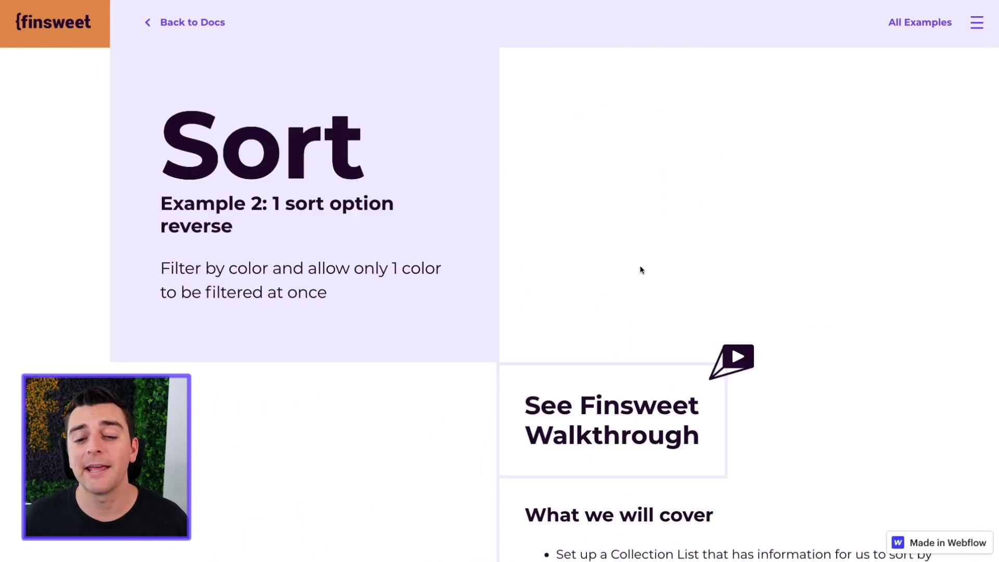
Step: Scroll to Example 2's sort button and reverse its list so Project 100 leads
{"action": "scroll", "coordinate": [641, 270], "scroll_direction": "down", "scroll_amount": 15}
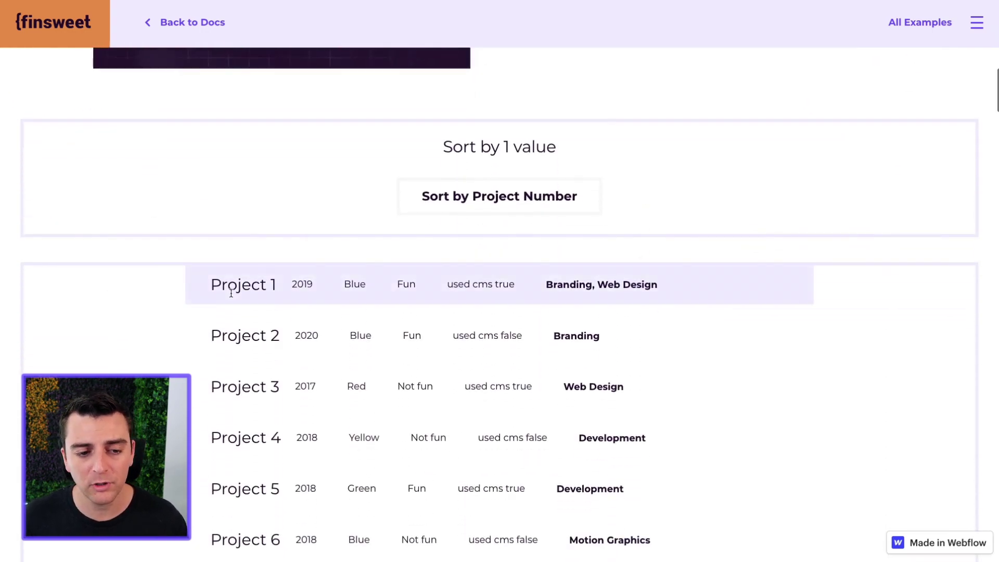
{"action": "scroll", "coordinate": [234, 292], "scroll_direction": "down", "scroll_amount": 20}
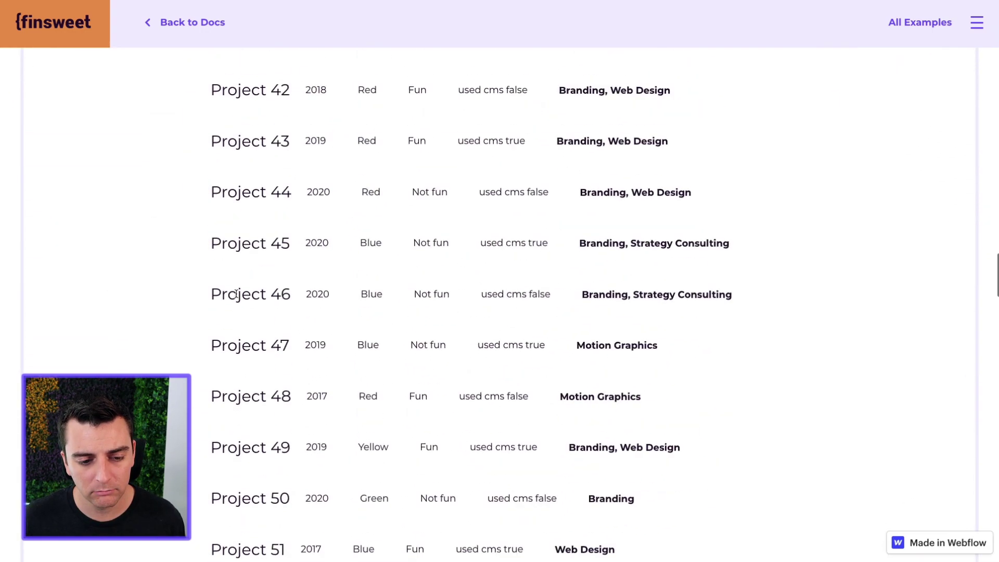
{"action": "scroll", "coordinate": [236, 293], "scroll_direction": "down", "scroll_amount": 20}
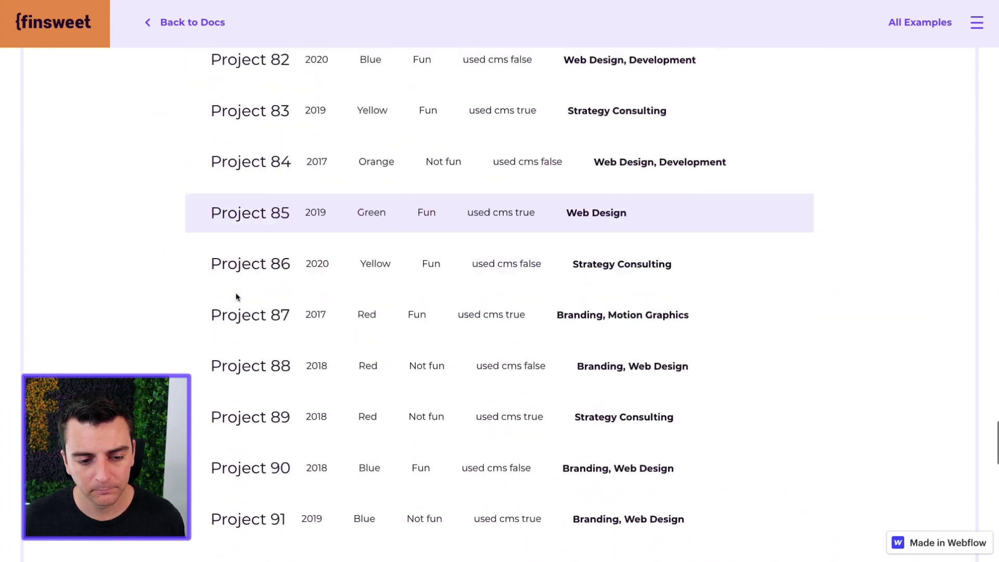
{"action": "scroll", "coordinate": [236, 297], "scroll_direction": "down", "scroll_amount": 20}
{"action": "scroll", "coordinate": [236, 296], "scroll_direction": "up", "scroll_amount": 10}
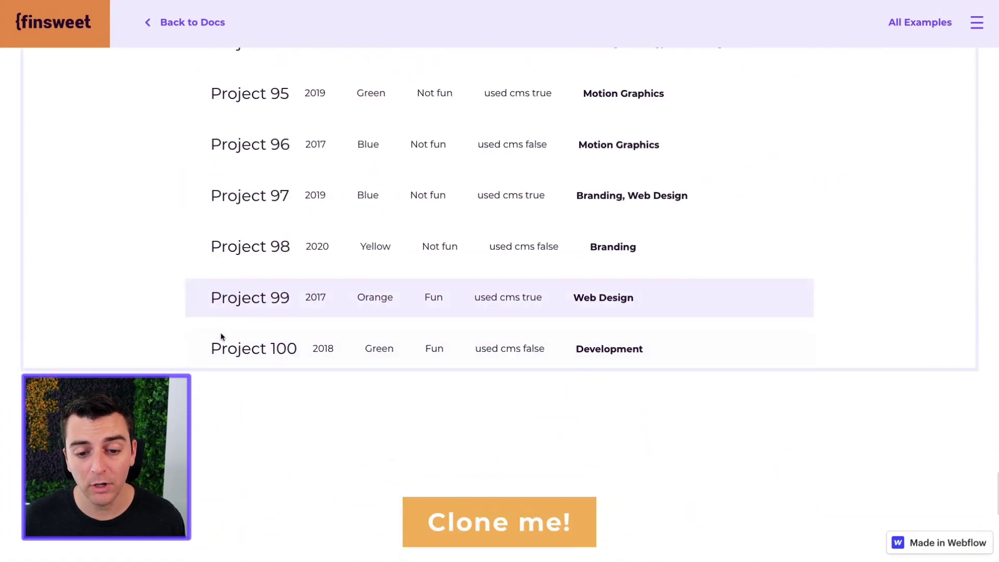
{"action": "scroll", "coordinate": [221, 337], "scroll_direction": "up", "scroll_amount": 20}
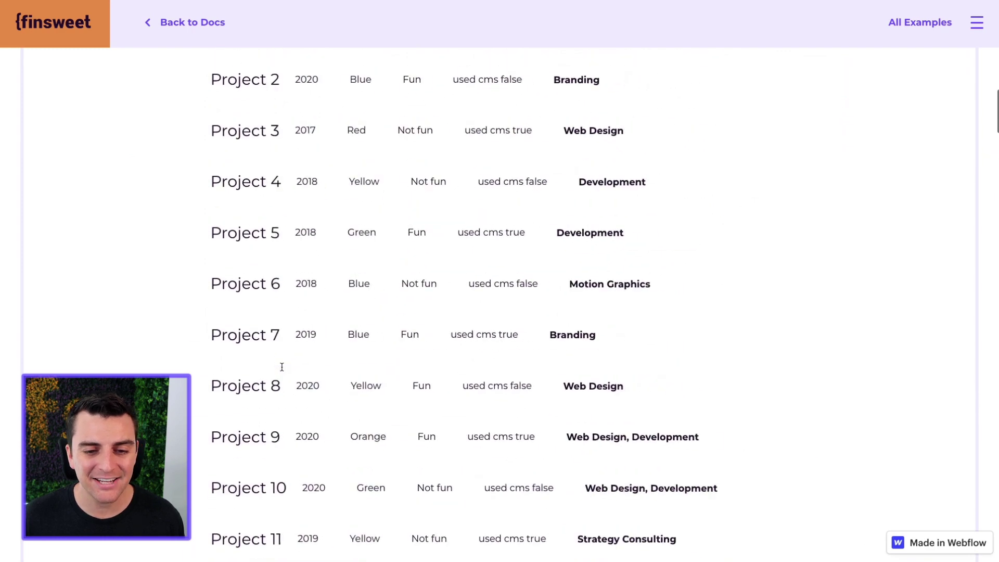
{"action": "scroll", "coordinate": [281, 367], "scroll_direction": "up", "scroll_amount": 7}
{"action": "left_click", "coordinate": [464, 326]}
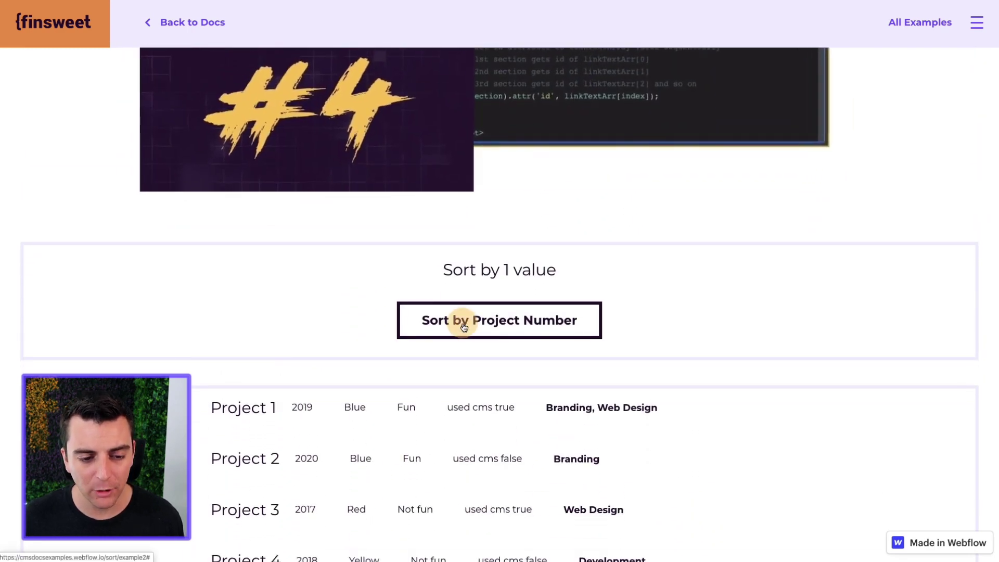
Step: Toggle the list between ascending from Project 1 and descending from Project 100, ending descending
{"action": "scroll", "coordinate": [379, 318], "scroll_direction": "down", "scroll_amount": 1}
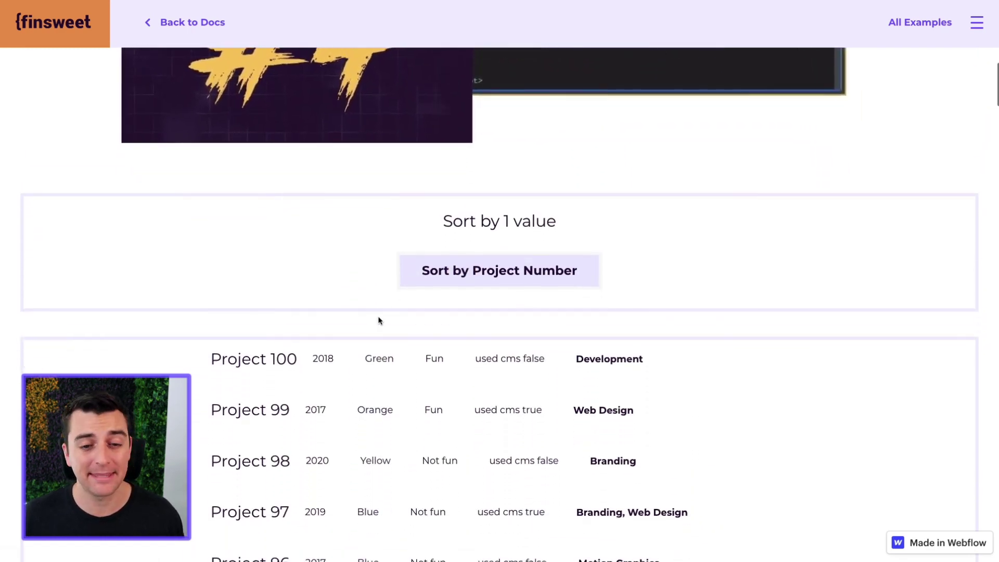
{"action": "left_click", "coordinate": [472, 264]}
{"action": "left_click", "coordinate": [471, 264]}
{"action": "left_click", "coordinate": [472, 271]}
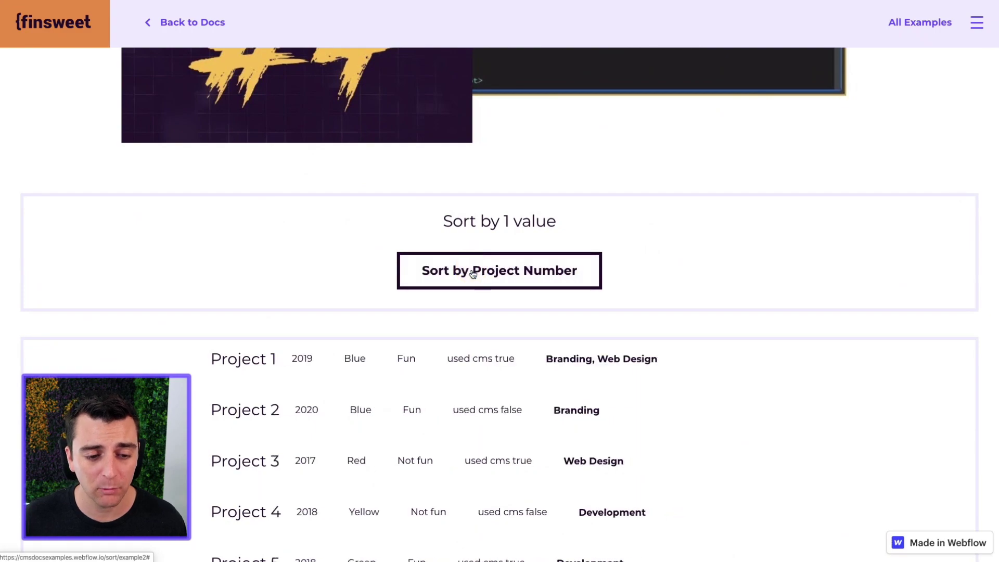
{"action": "left_click", "coordinate": [470, 272]}
{"action": "scroll", "coordinate": [329, 306], "scroll_direction": "down", "scroll_amount": 20}
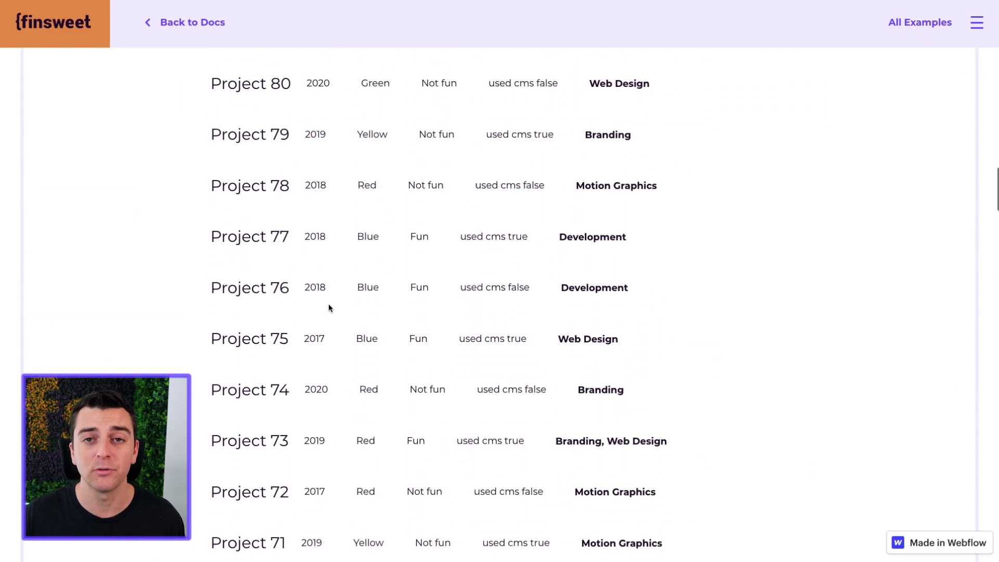
{"action": "scroll", "coordinate": [329, 307], "scroll_direction": "up", "scroll_amount": 9}
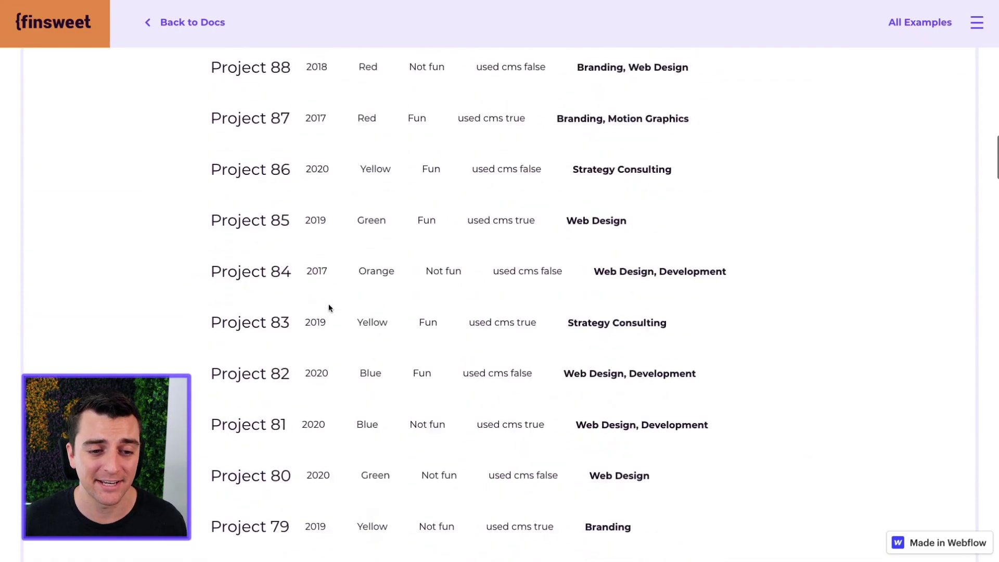
{"action": "scroll", "coordinate": [329, 307], "scroll_direction": "up", "scroll_amount": 15}
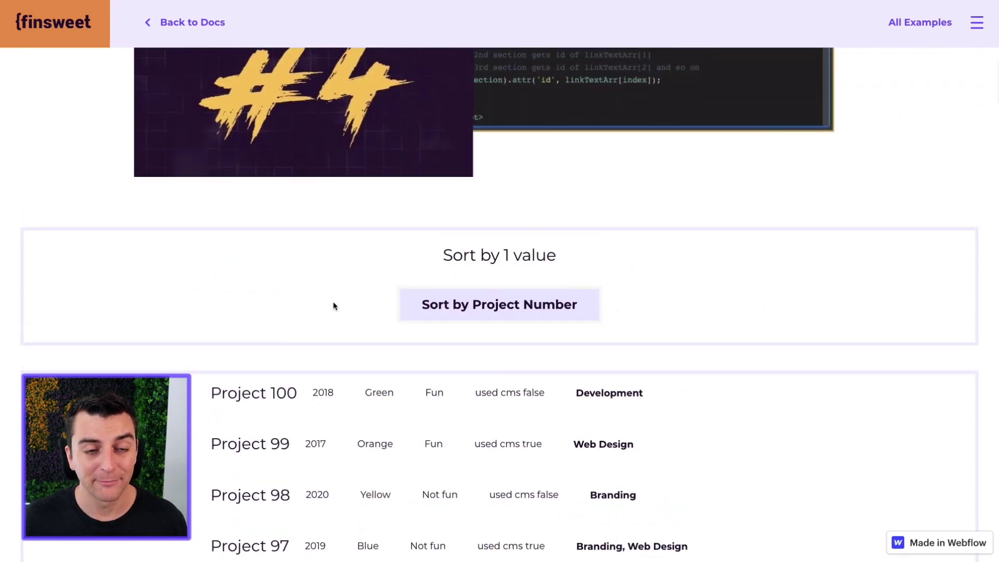
{"action": "scroll", "coordinate": [333, 303], "scroll_direction": "up", "scroll_amount": 15}
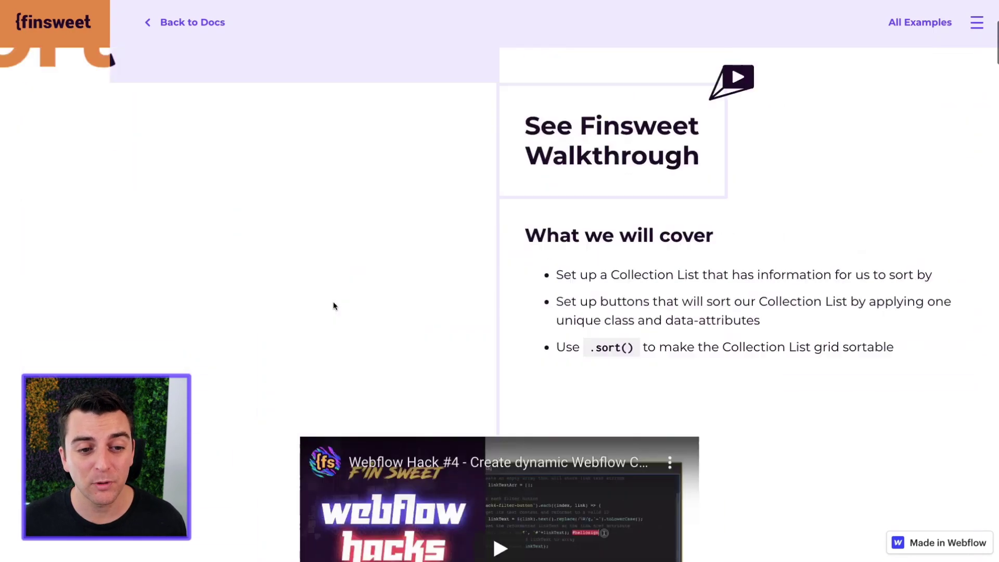
{"action": "scroll", "coordinate": [250, 207], "scroll_direction": "down", "scroll_amount": 15}
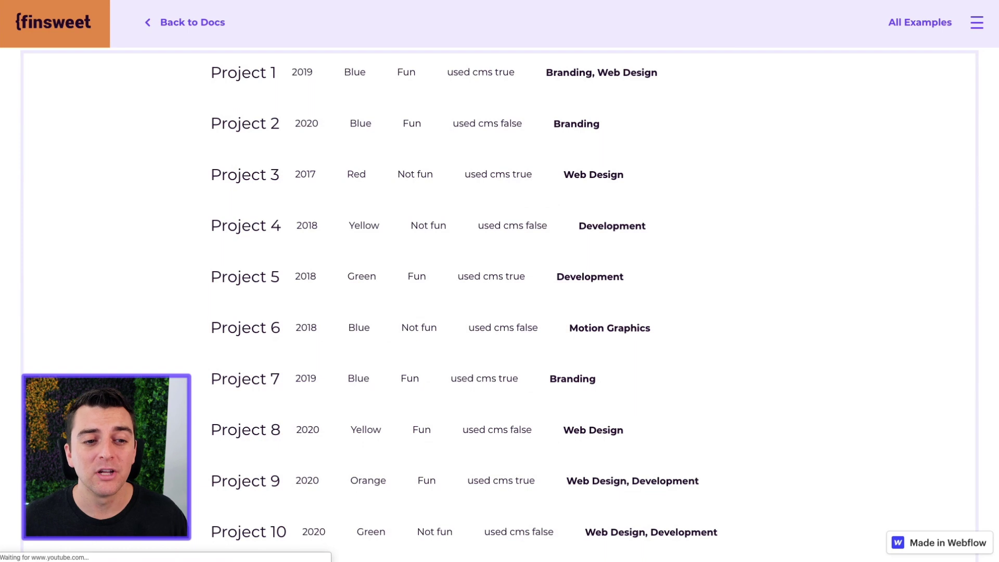
Step: Sort the 'Sort by 1 value' list by project number, flipping the Project 401 list into descending order
{"action": "scroll", "coordinate": [357, 204], "scroll_direction": "up", "scroll_amount": 3}
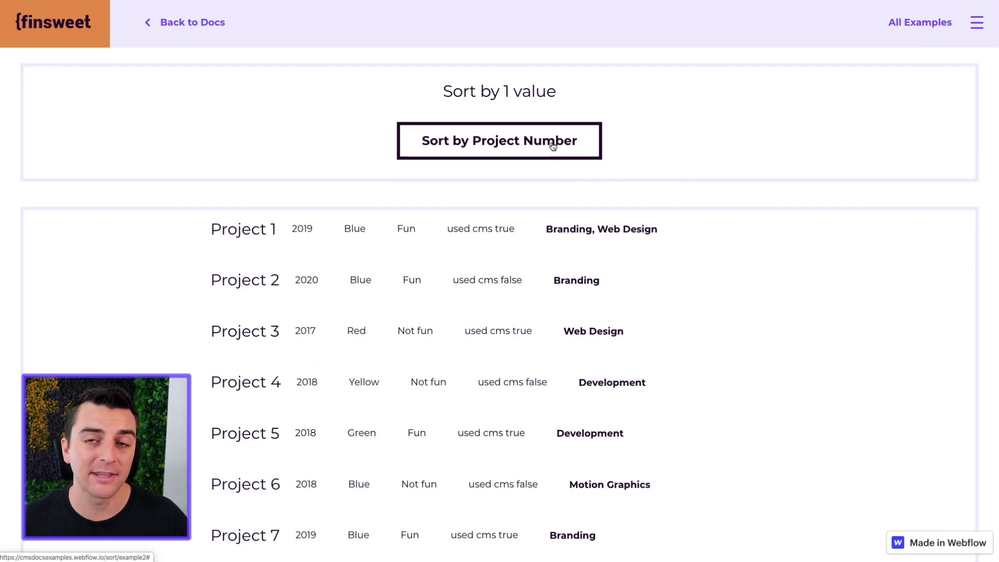
{"action": "left_click", "coordinate": [553, 146]}
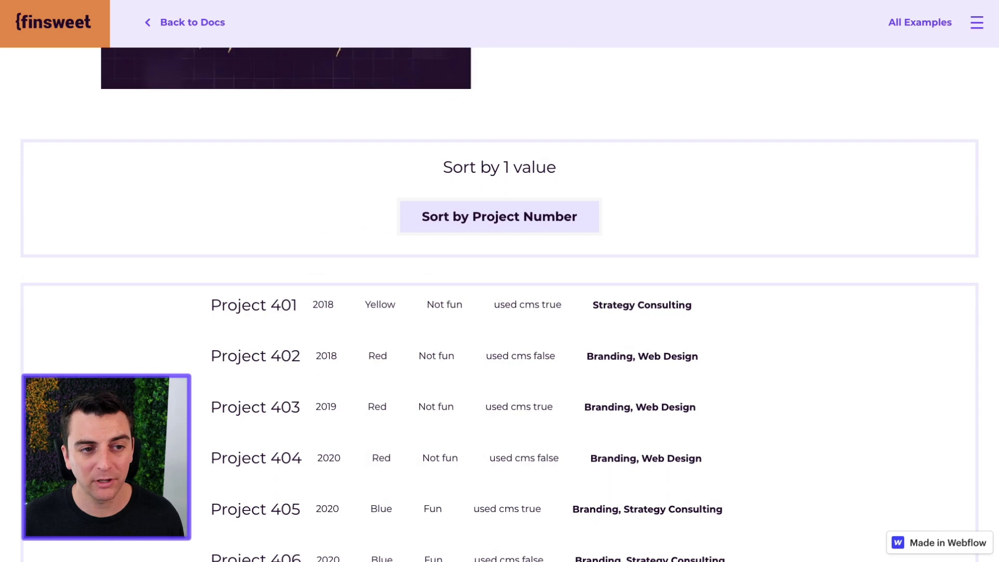
{"action": "left_click", "coordinate": [571, 231]}
{"action": "left_click", "coordinate": [571, 233]}
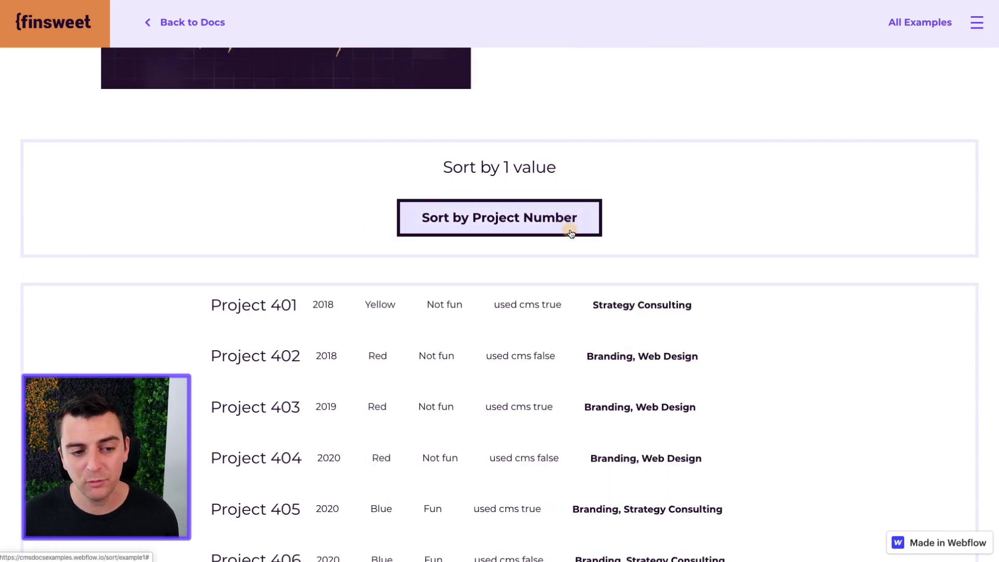
{"action": "left_click", "coordinate": [570, 233]}
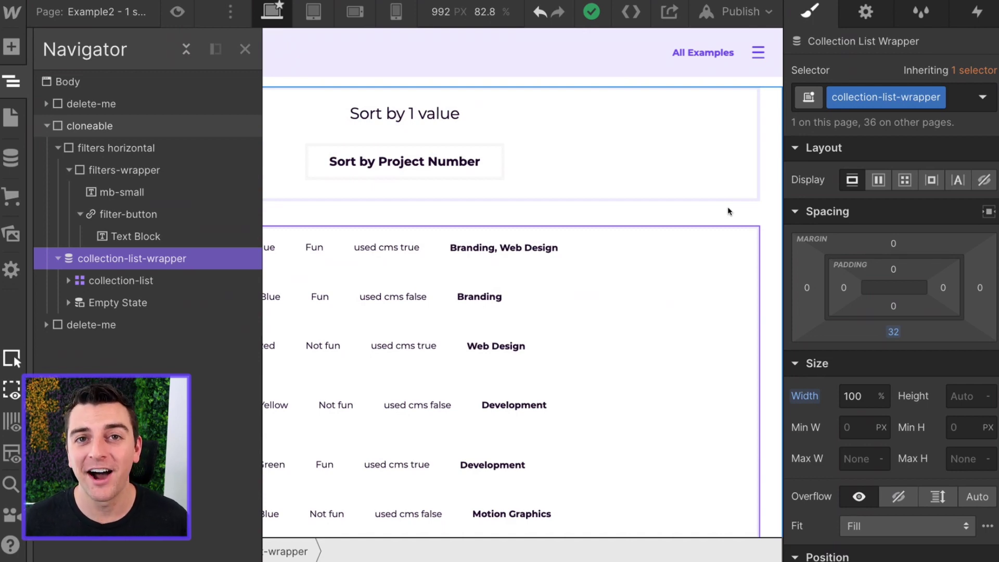
Step: Inspect collection-list, its wrapper, then collection-list's 'sort' class in the Navigator, then close it
{"action": "left_click", "coordinate": [145, 280]}
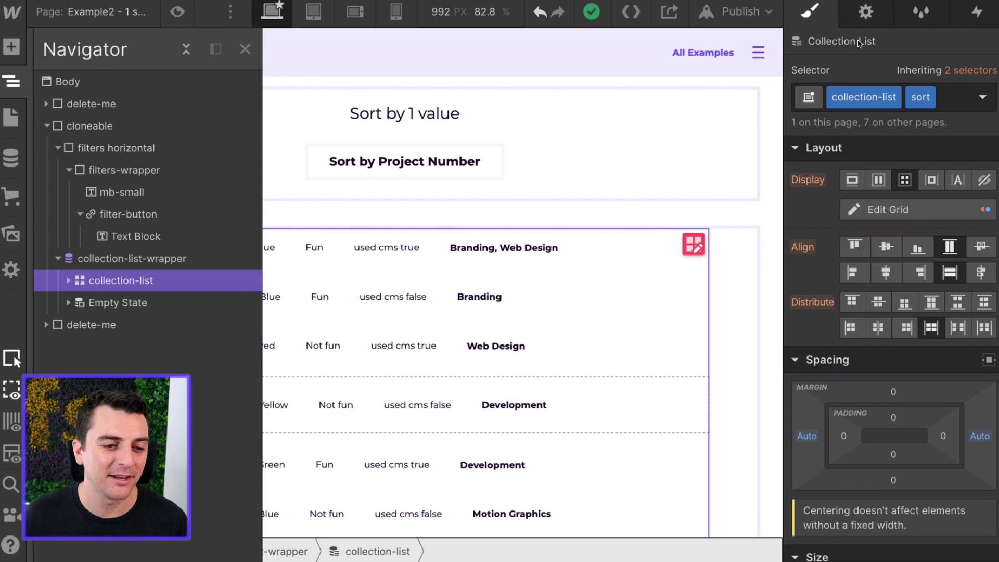
{"action": "left_click", "coordinate": [160, 258]}
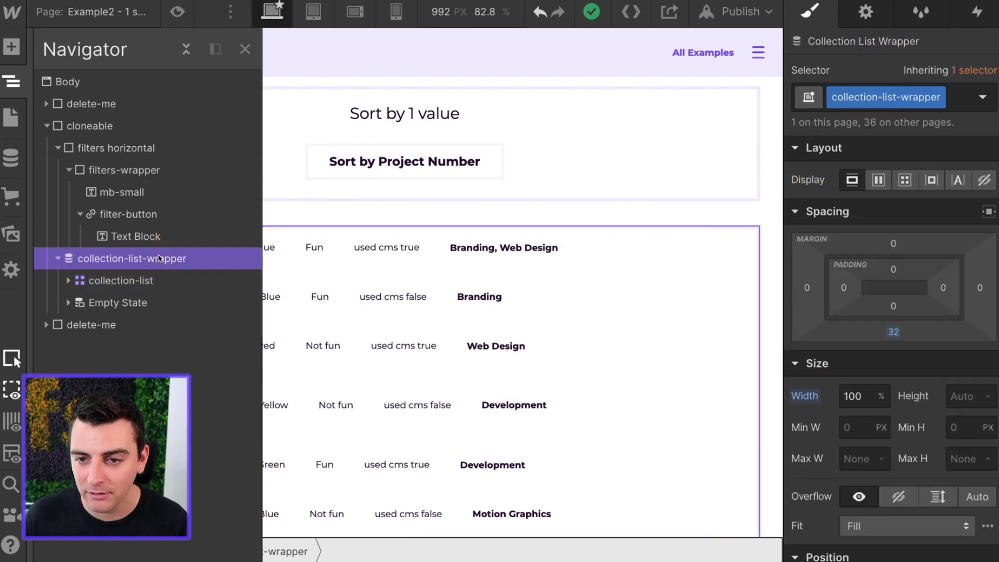
{"action": "left_click", "coordinate": [133, 280]}
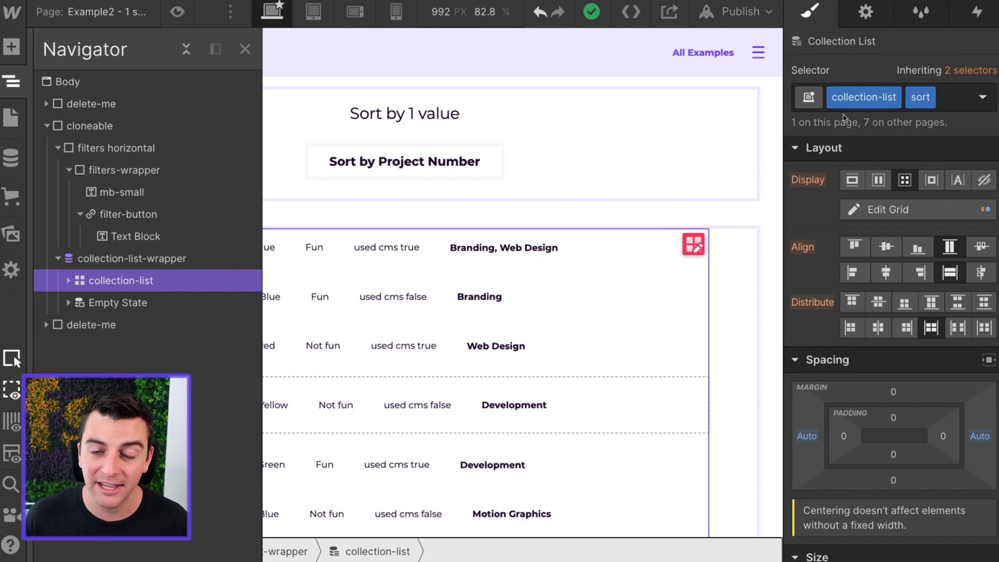
{"action": "left_click", "coordinate": [490, 185]}
Step: Select the Sort by Project Number button, preview the page toggling the list order, then exit preview
{"action": "left_click", "coordinate": [471, 173]}
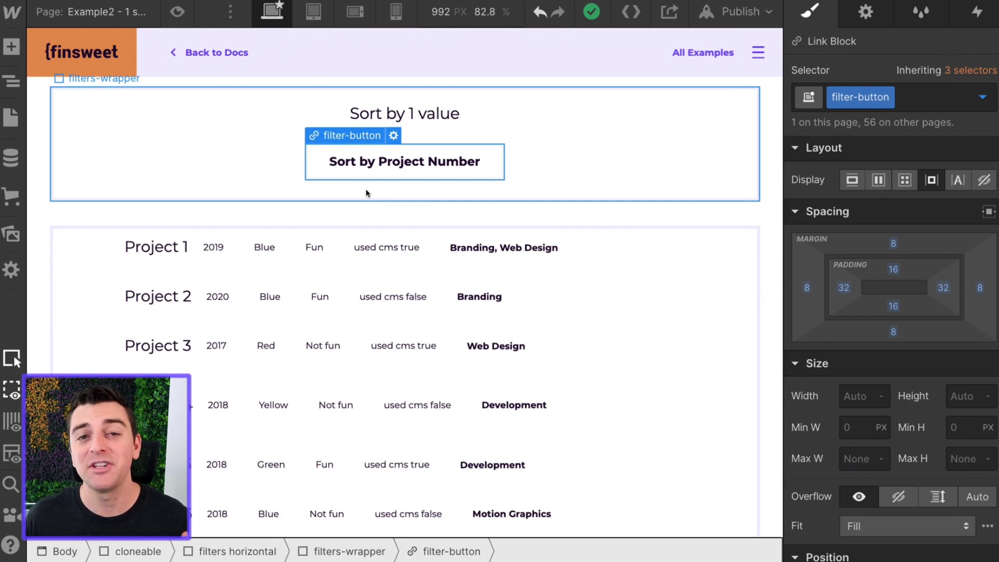
{"action": "scroll", "coordinate": [366, 193], "scroll_direction": "up", "scroll_amount": 1}
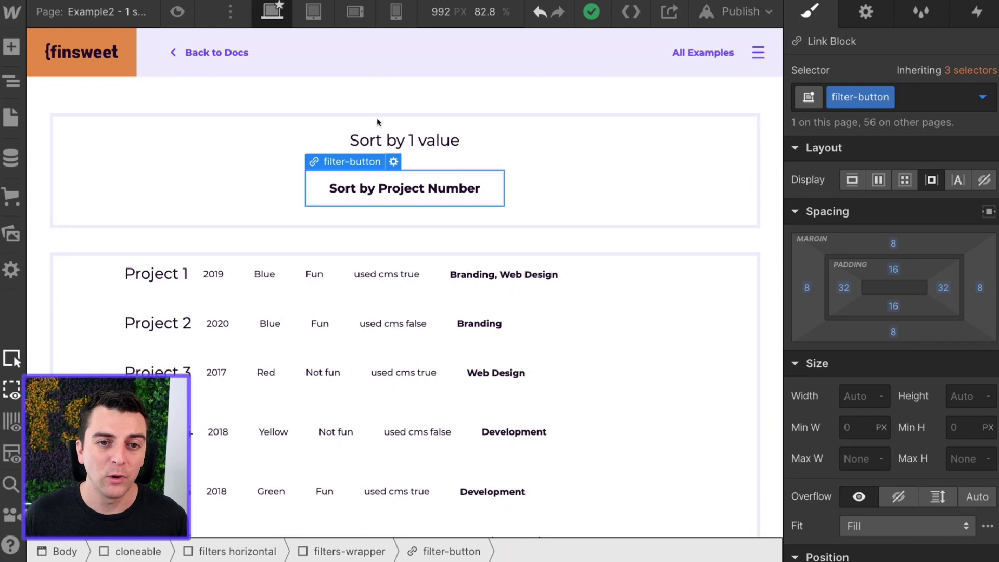
{"action": "key", "text": "ctrl+shift+p"}
{"action": "left_click", "coordinate": [435, 124]}
{"action": "left_click", "coordinate": [457, 139]}
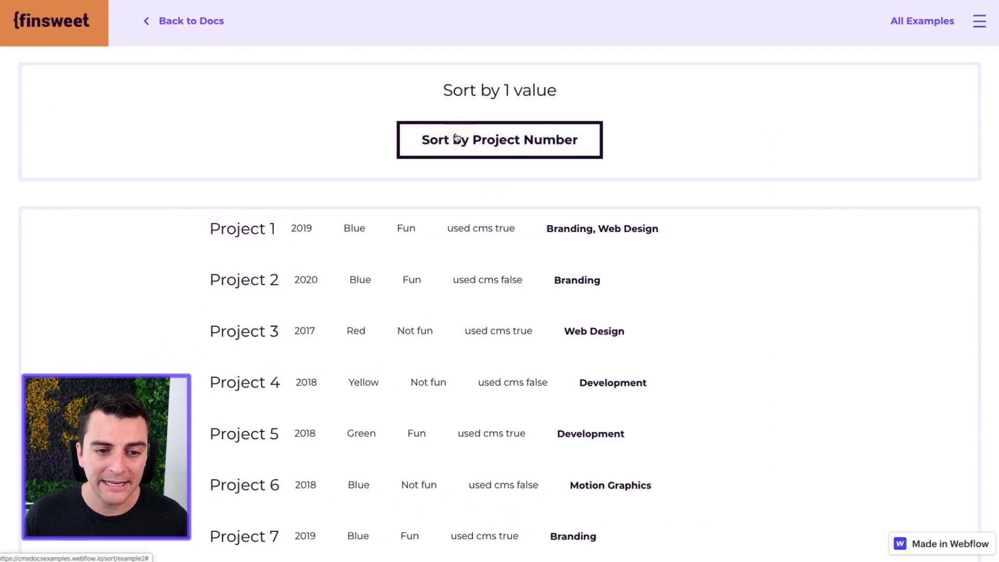
{"action": "left_click", "coordinate": [456, 138]}
{"action": "left_click", "coordinate": [456, 138]}
{"action": "left_click", "coordinate": [456, 139]}
{"action": "left_click", "coordinate": [456, 139]}
{"action": "left_click", "coordinate": [456, 139]}
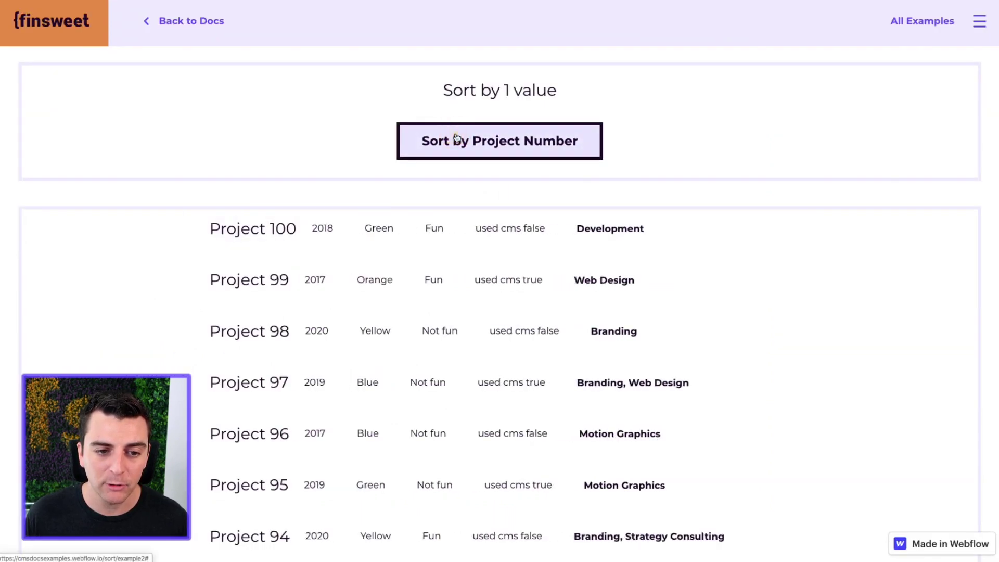
{"action": "left_click", "coordinate": [456, 138]}
{"action": "key", "text": "ctrl+shift+p"}
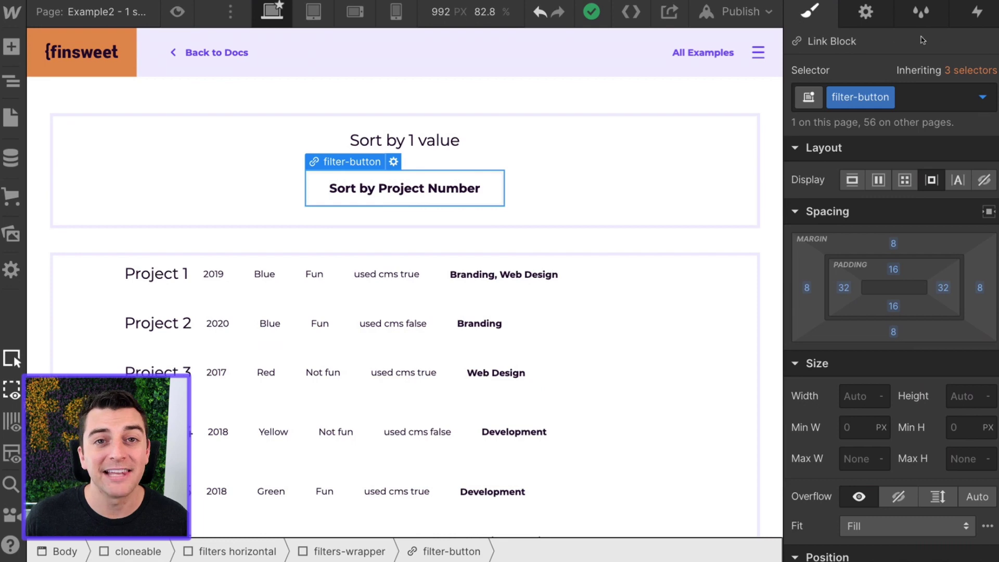
Step: Review the button's custom attribute sort-by with value .name and save it unchanged
{"action": "left_click", "coordinate": [874, 12]}
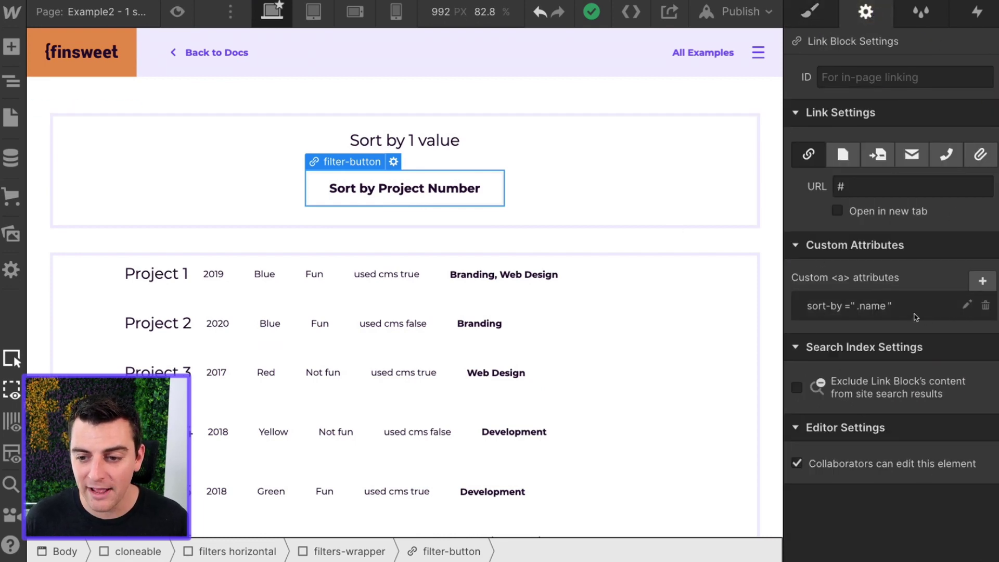
{"action": "left_click", "coordinate": [827, 307]}
{"action": "left_click_drag", "start_coordinate": [939, 383], "coordinate": [803, 393]}
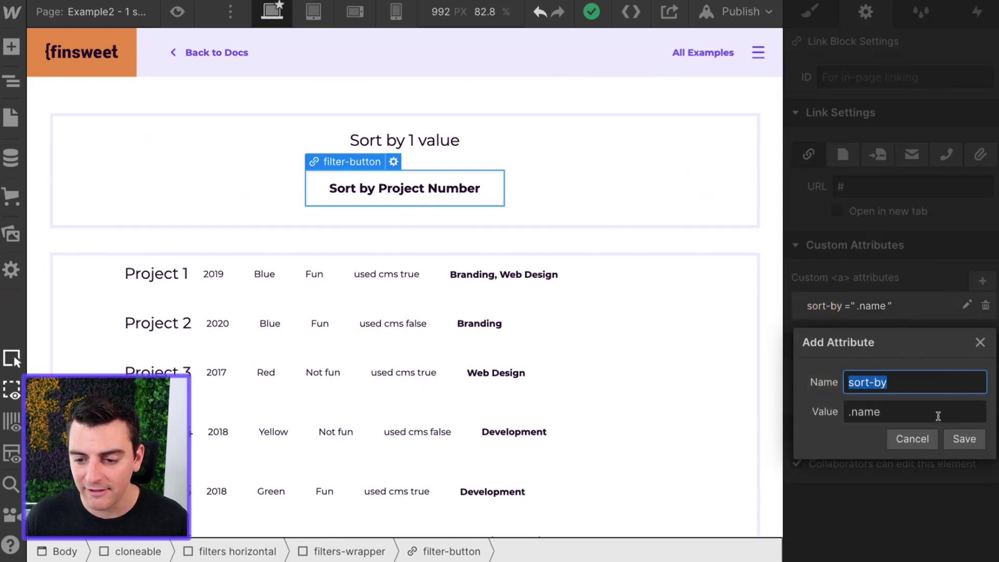
{"action": "left_click_drag", "start_coordinate": [939, 415], "coordinate": [772, 415]}
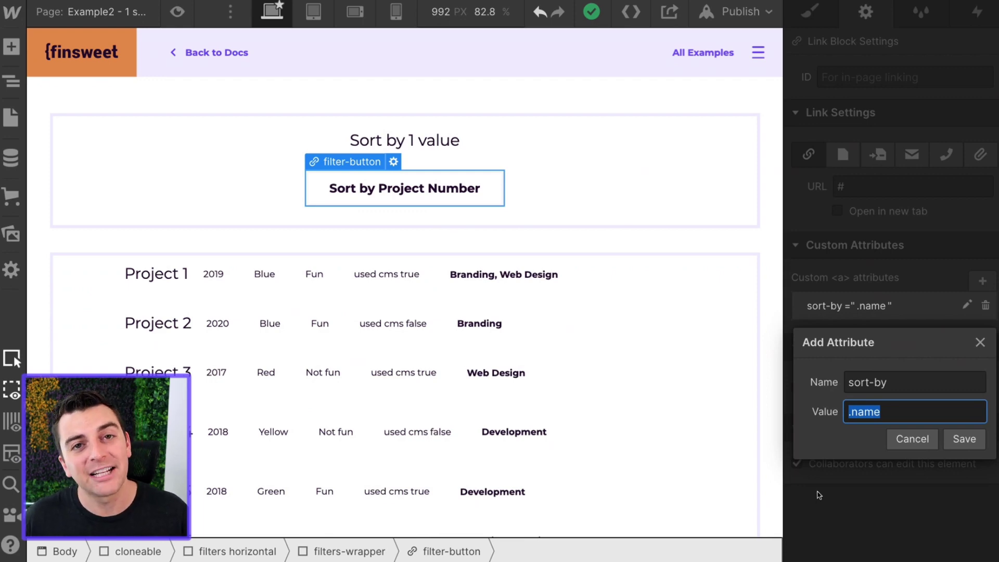
{"action": "left_click", "coordinate": [907, 411]}
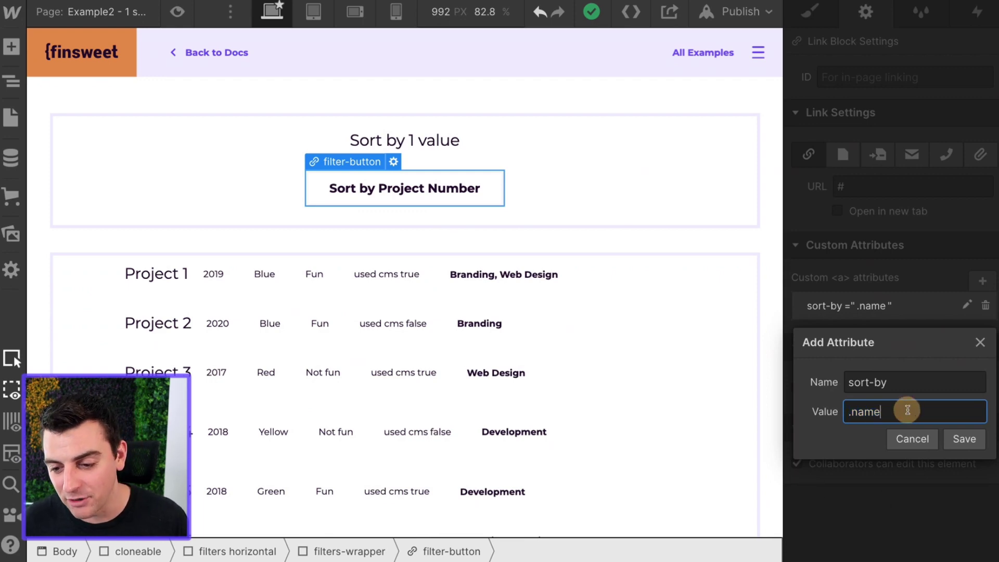
{"action": "left_click", "coordinate": [846, 415]}
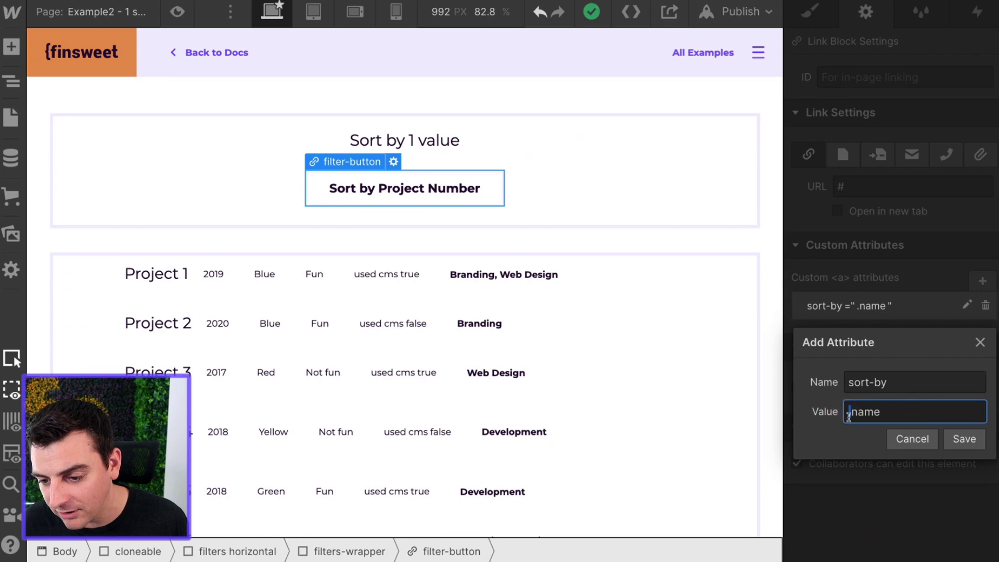
{"action": "left_click", "coordinate": [893, 411]}
{"action": "left_click_drag", "start_coordinate": [892, 411], "coordinate": [846, 411]}
{"action": "left_click", "coordinate": [964, 438]}
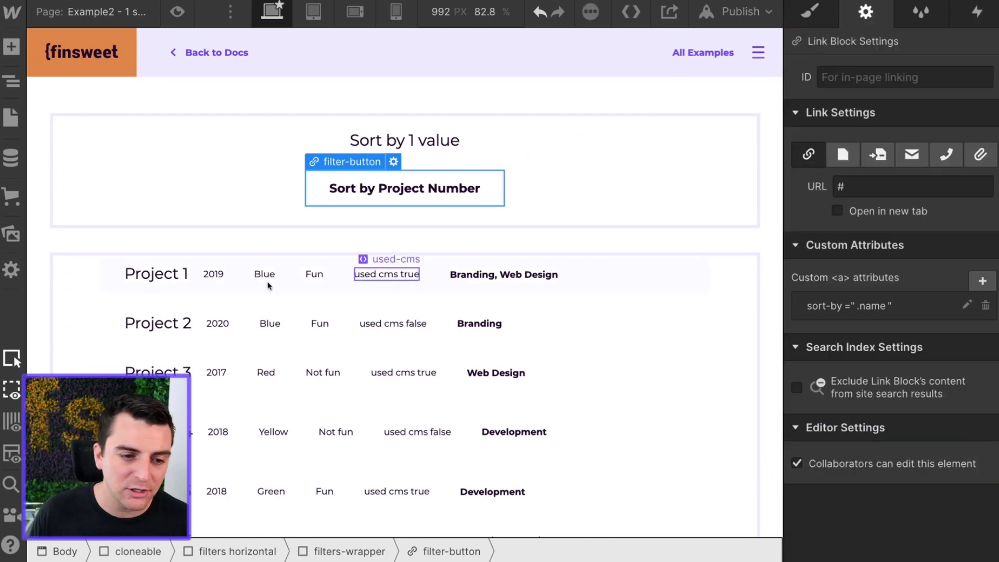
Step: Check the Project 1 name and 2019 year text classes, then reselect the sort button's typography styles
{"action": "left_click", "coordinate": [159, 274]}
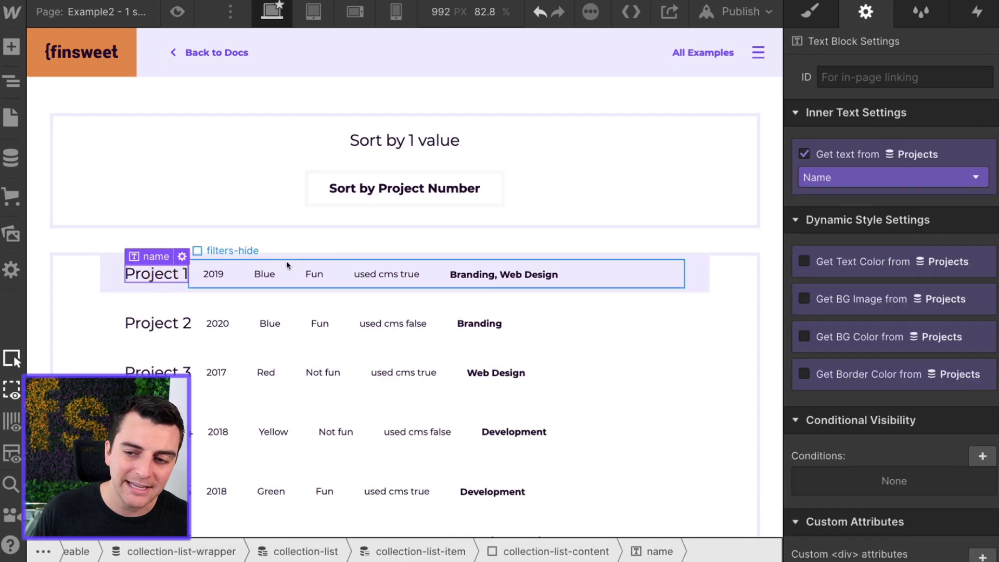
{"action": "left_click", "coordinate": [810, 11]}
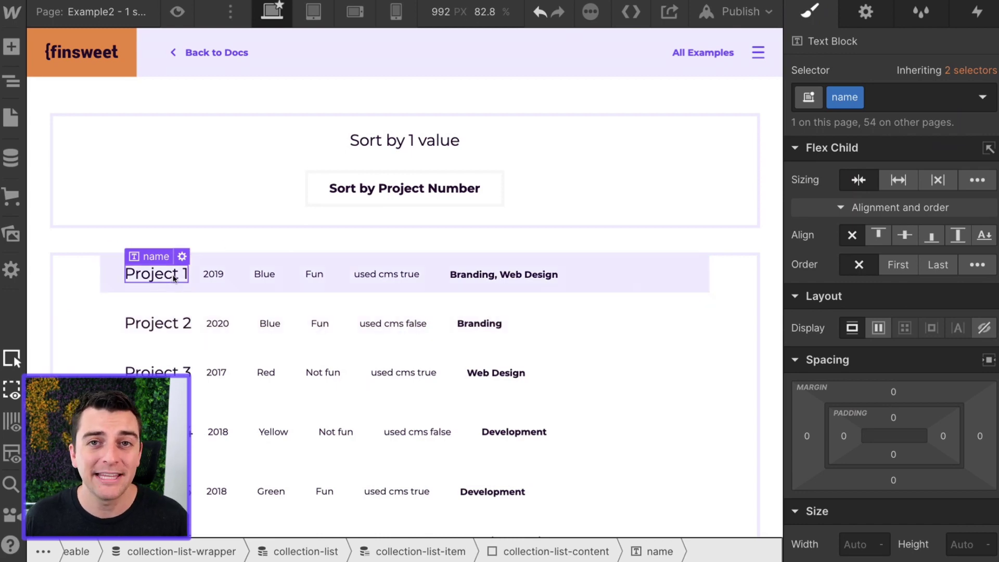
{"action": "left_click", "coordinate": [212, 279]}
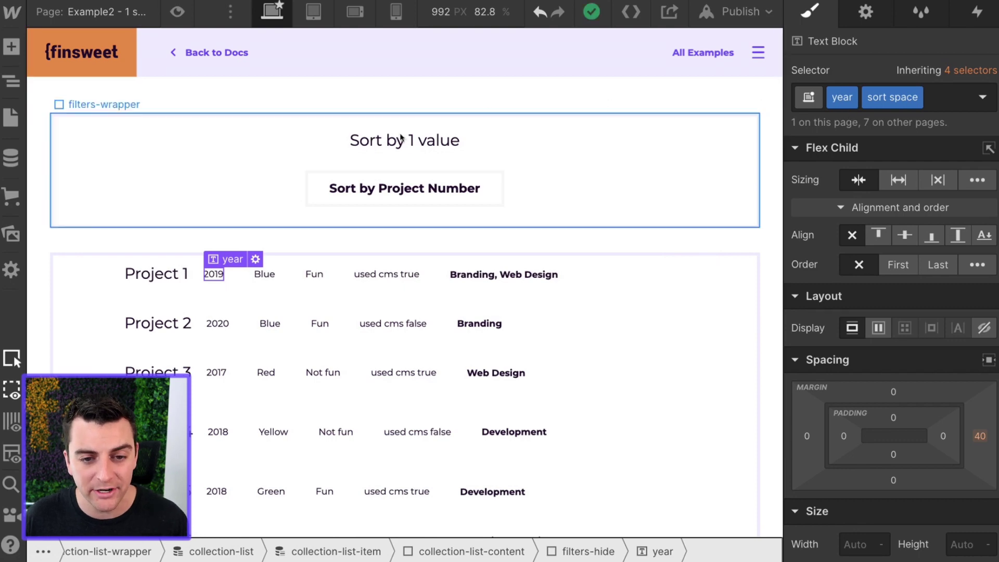
{"action": "left_click", "coordinate": [431, 202]}
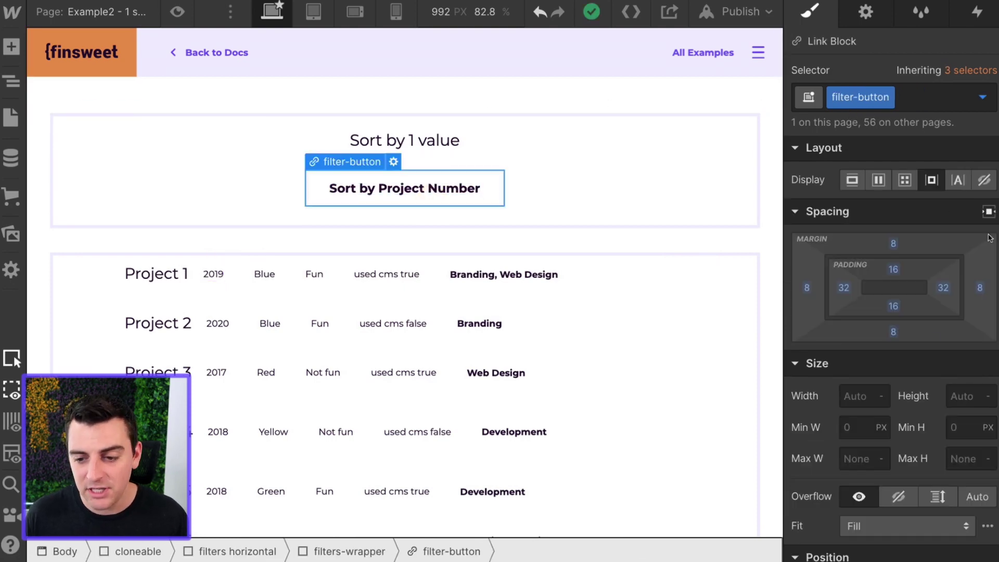
{"action": "scroll", "coordinate": [893, 387], "scroll_direction": "down", "scroll_amount": 4}
{"action": "scroll", "coordinate": [894, 388], "scroll_direction": "down", "scroll_amount": 5}
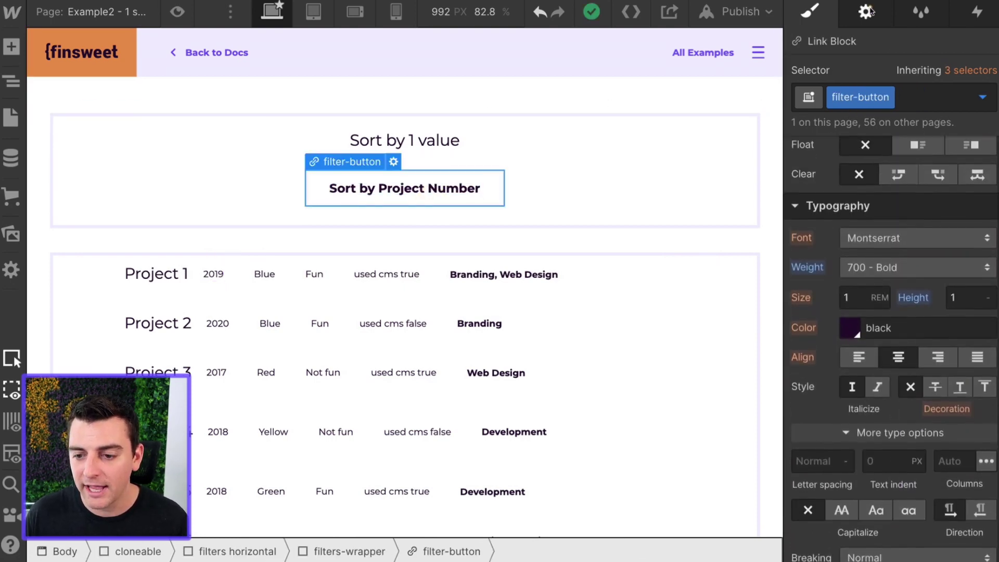
Step: Change the sort-by attribute value to .year and save it
{"action": "key", "text": "d"}
{"action": "left_click", "coordinate": [876, 297]}
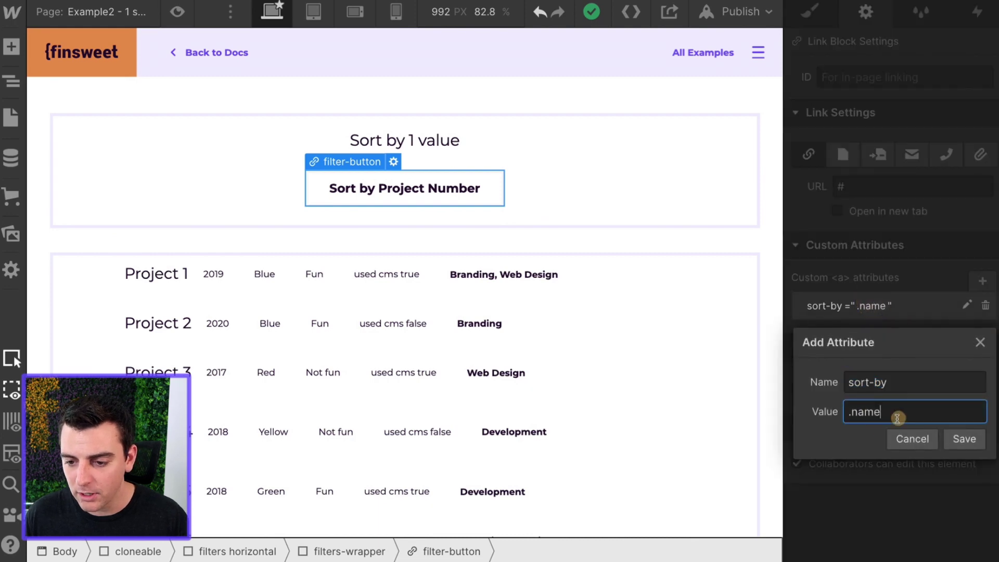
{"action": "left_click_drag", "start_coordinate": [898, 413], "coordinate": [856, 415]}
{"action": "type", "text": "year"}
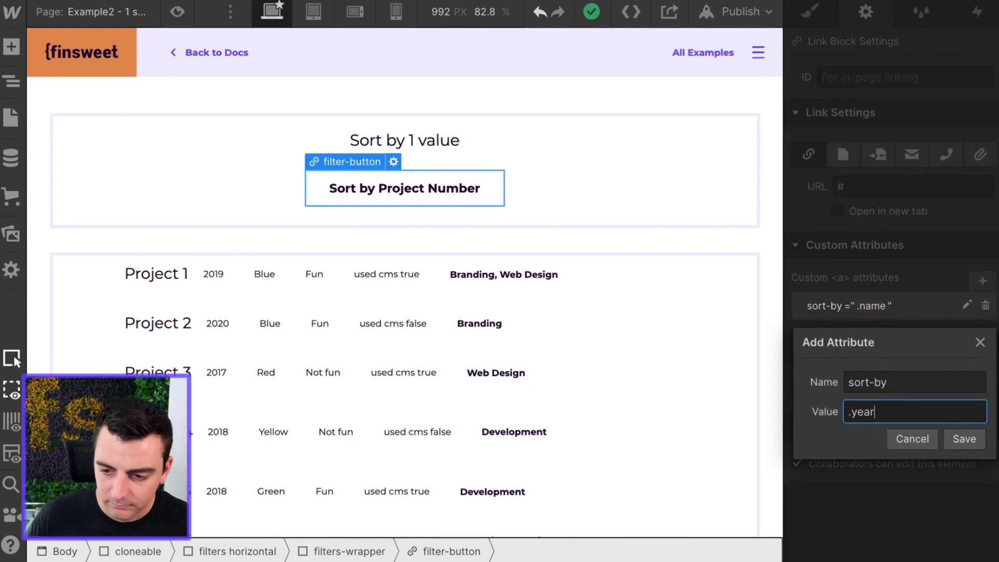
{"action": "left_click", "coordinate": [960, 437]}
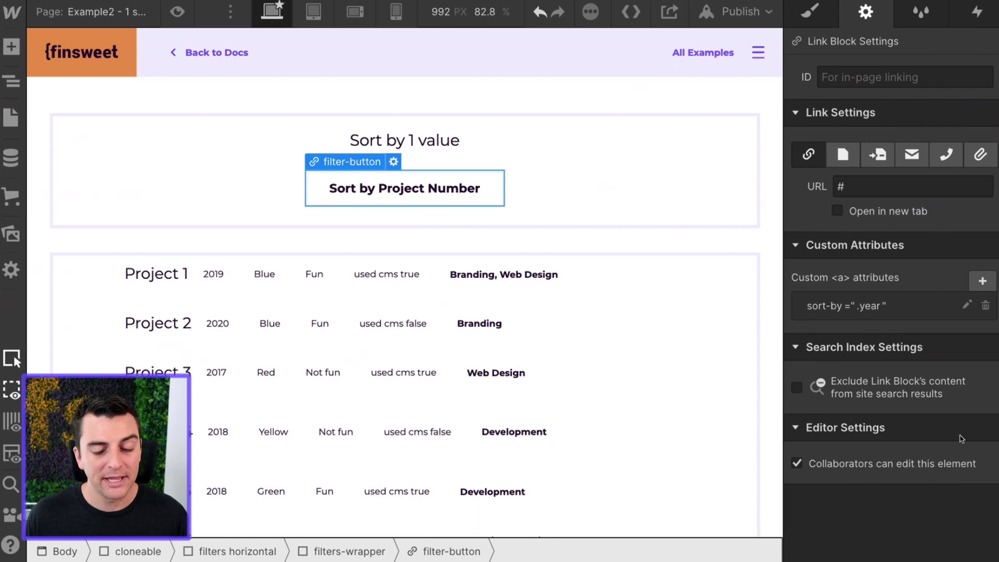
Step: Change the sort-by attribute value back to .name and save
{"action": "left_click", "coordinate": [889, 306]}
{"action": "left_click_drag", "start_coordinate": [900, 411], "coordinate": [851, 411]}
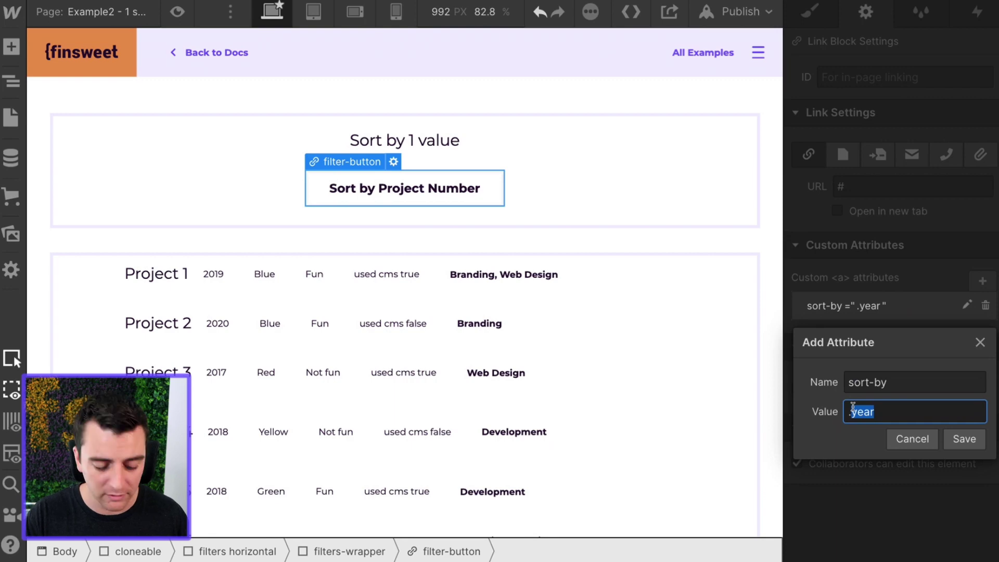
{"action": "type", "text": "name"}
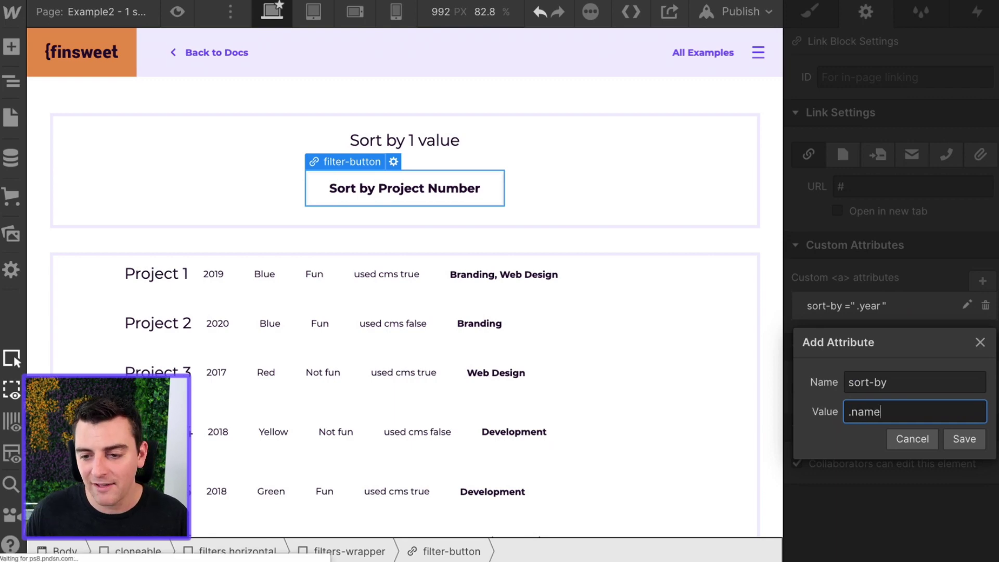
{"action": "left_click", "coordinate": [962, 438]}
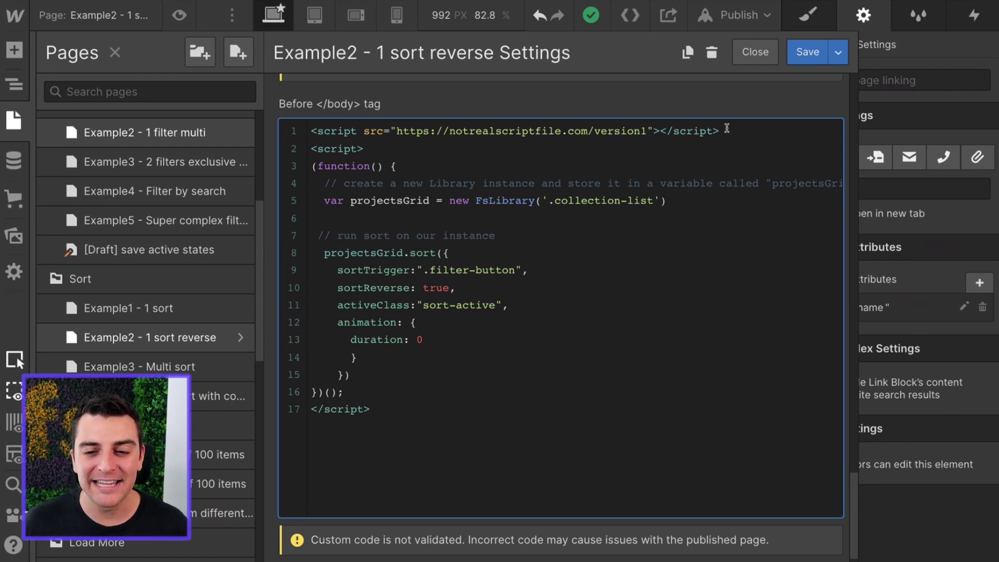
Step: Highlight the script include line and the whole inline sort script in the before-body code
{"action": "left_click_drag", "start_coordinate": [725, 128], "coordinate": [417, 131]}
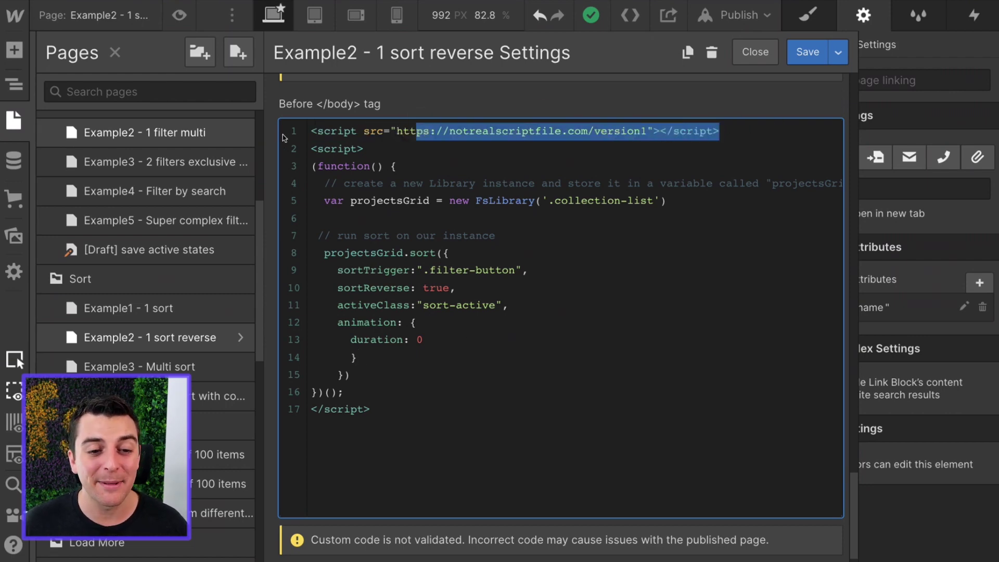
{"action": "left_click_drag", "start_coordinate": [312, 130], "coordinate": [726, 137]}
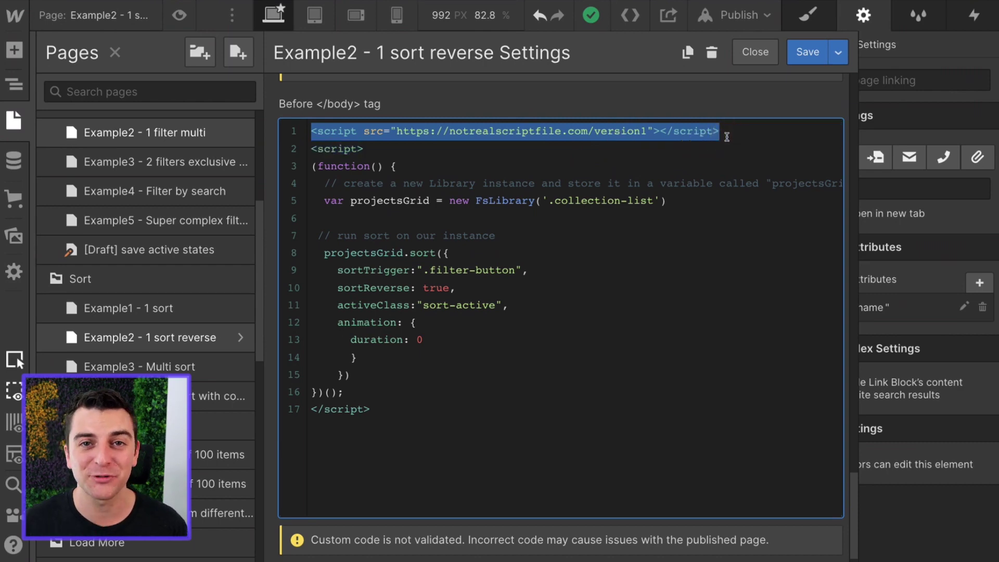
{"action": "left_click", "coordinate": [556, 134]}
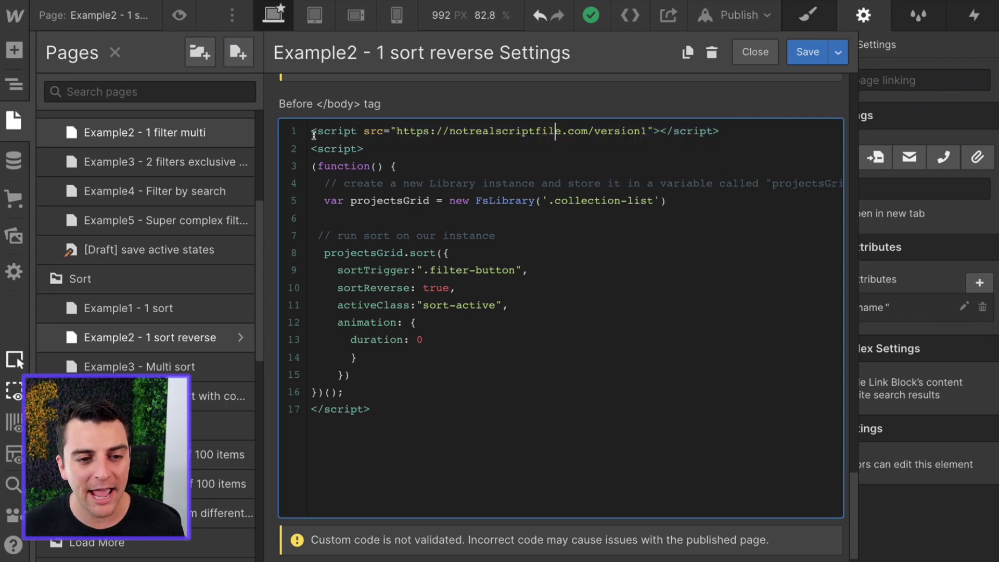
{"action": "left_click_drag", "start_coordinate": [311, 149], "coordinate": [449, 397]}
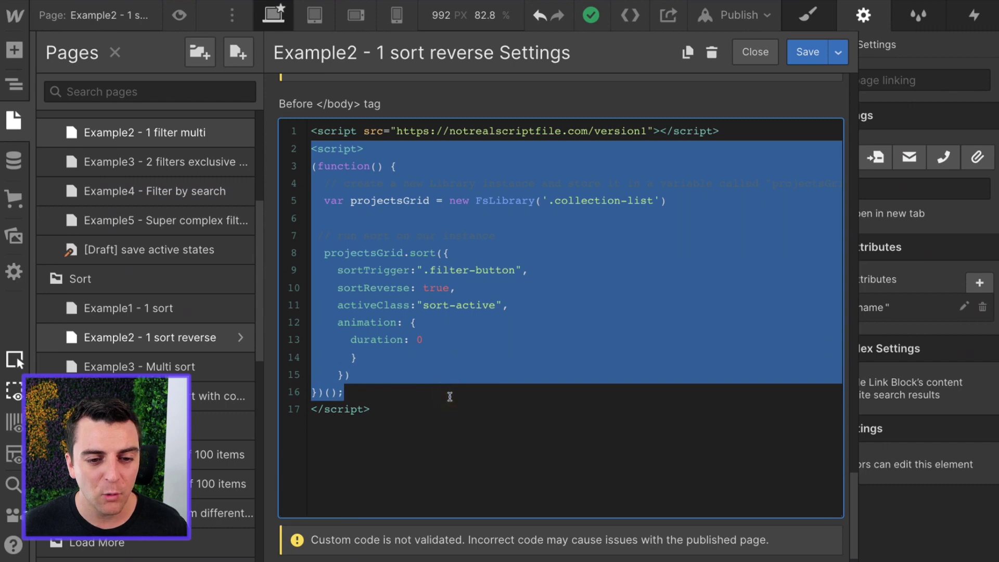
{"action": "left_click", "coordinate": [449, 396]}
Step: Highlight the function wrapper, the new FsLibrary on '.collection-list', and the projectsGrid.sort call
{"action": "left_click_drag", "start_coordinate": [312, 166], "coordinate": [423, 168]}
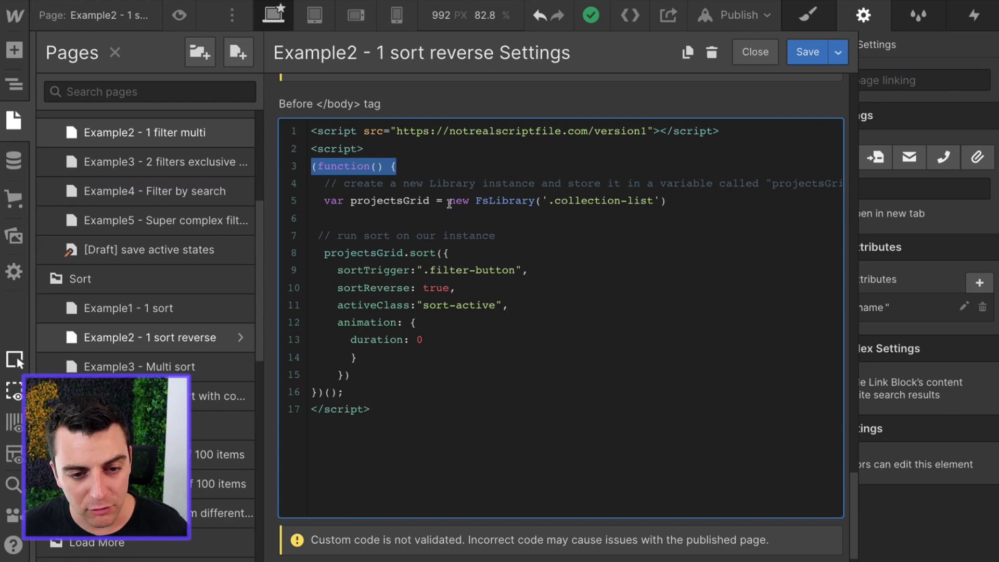
{"action": "left_click_drag", "start_coordinate": [449, 201], "coordinate": [535, 202]}
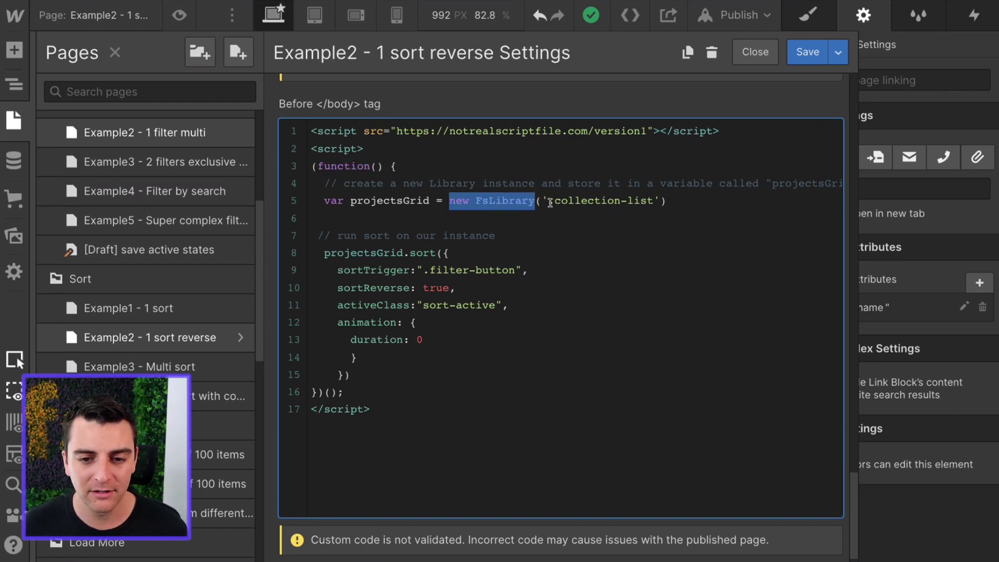
{"action": "left_click_drag", "start_coordinate": [549, 202], "coordinate": [654, 202]}
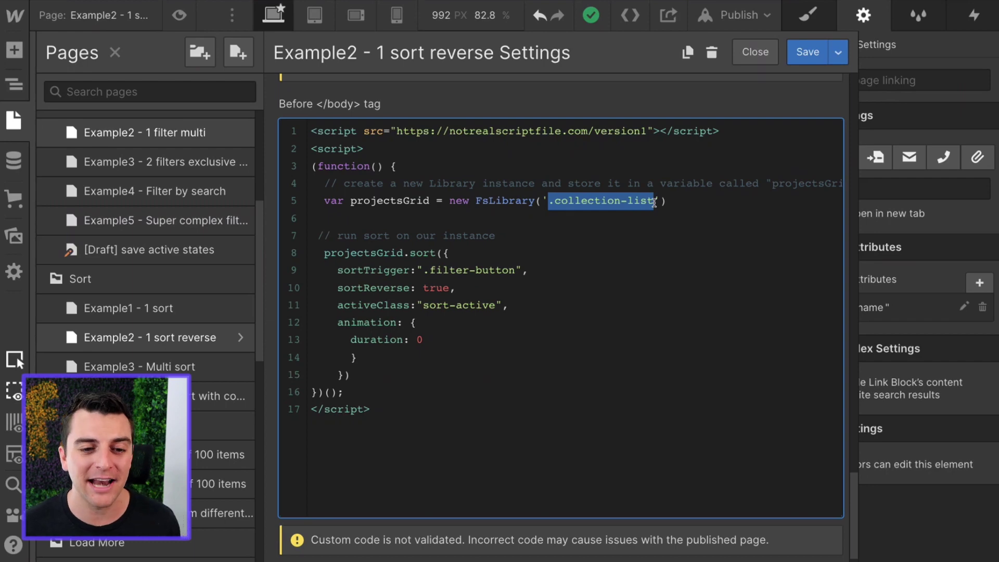
{"action": "left_click_drag", "start_coordinate": [667, 201], "coordinate": [350, 202]}
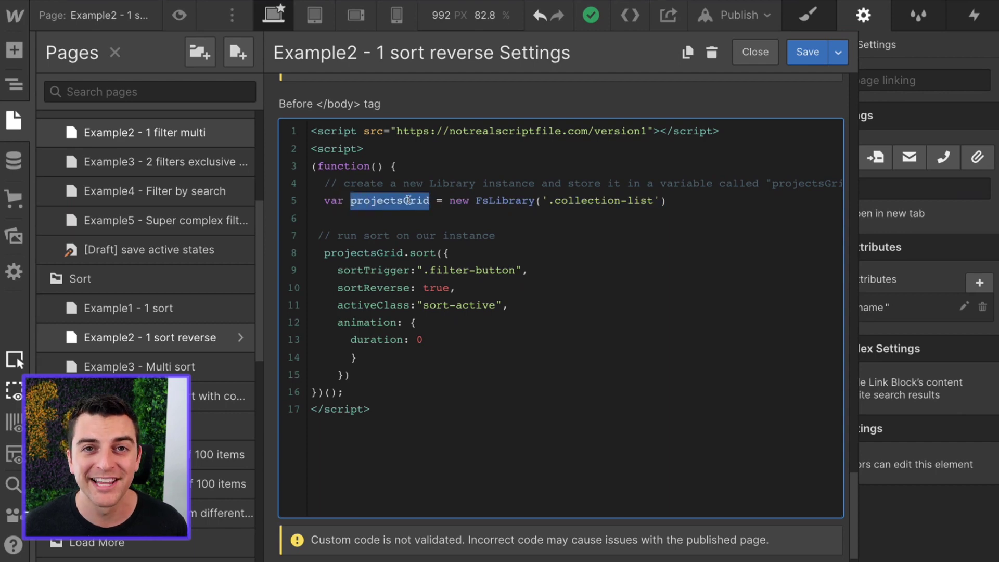
{"action": "left_click", "coordinate": [324, 254]}
{"action": "left_click_drag", "start_coordinate": [324, 253], "coordinate": [463, 253]}
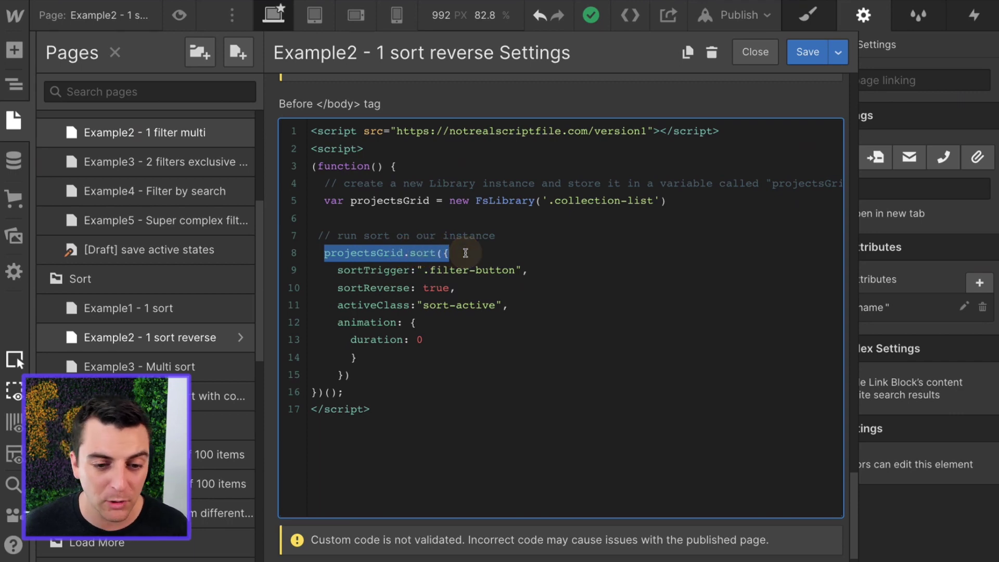
{"action": "left_click", "coordinate": [337, 270]}
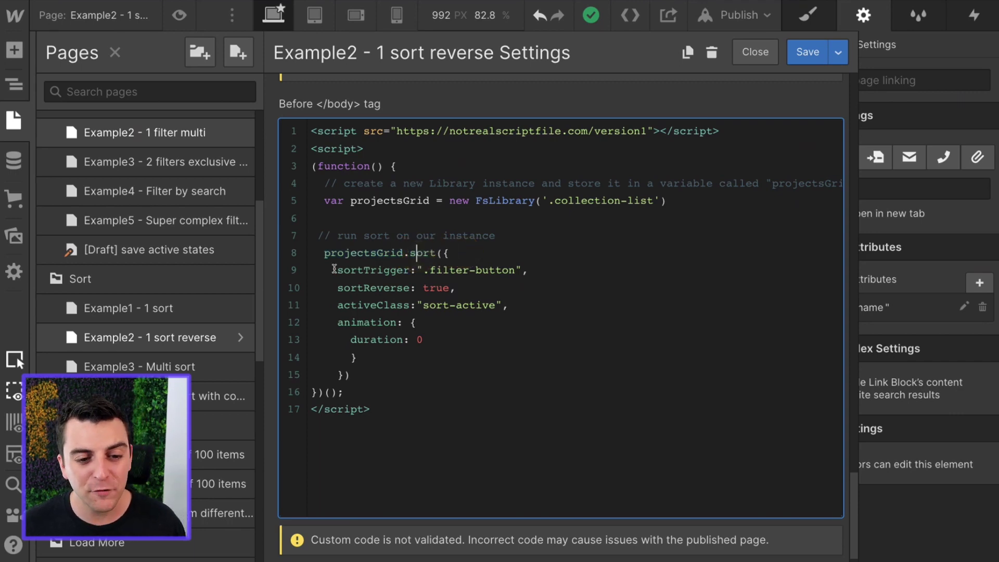
{"action": "left_click_drag", "start_coordinate": [338, 269], "coordinate": [419, 270]}
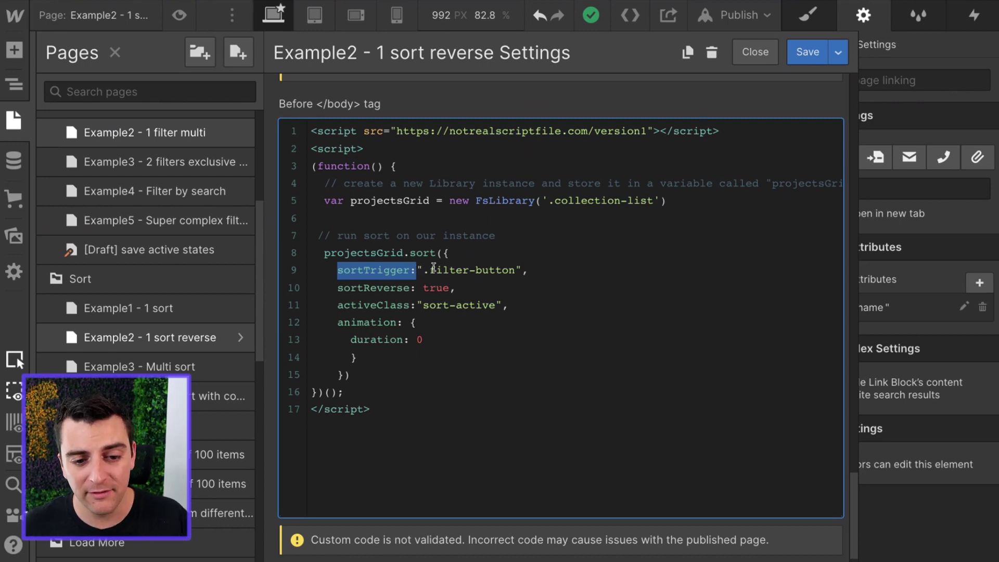
{"action": "left_click_drag", "start_coordinate": [424, 270], "coordinate": [516, 267]}
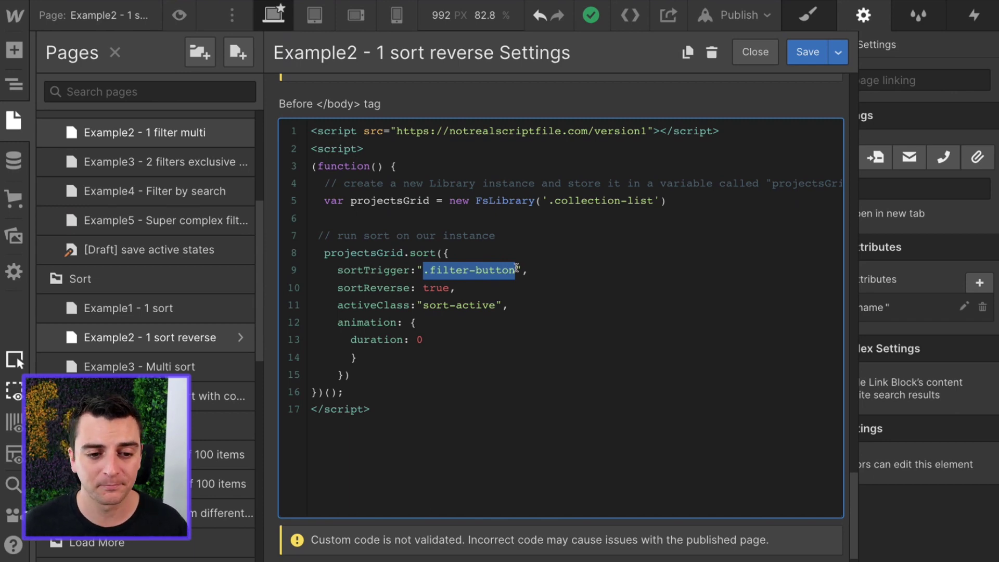
{"action": "left_click", "coordinate": [360, 295]}
{"action": "left_click_drag", "start_coordinate": [337, 288], "coordinate": [481, 289]}
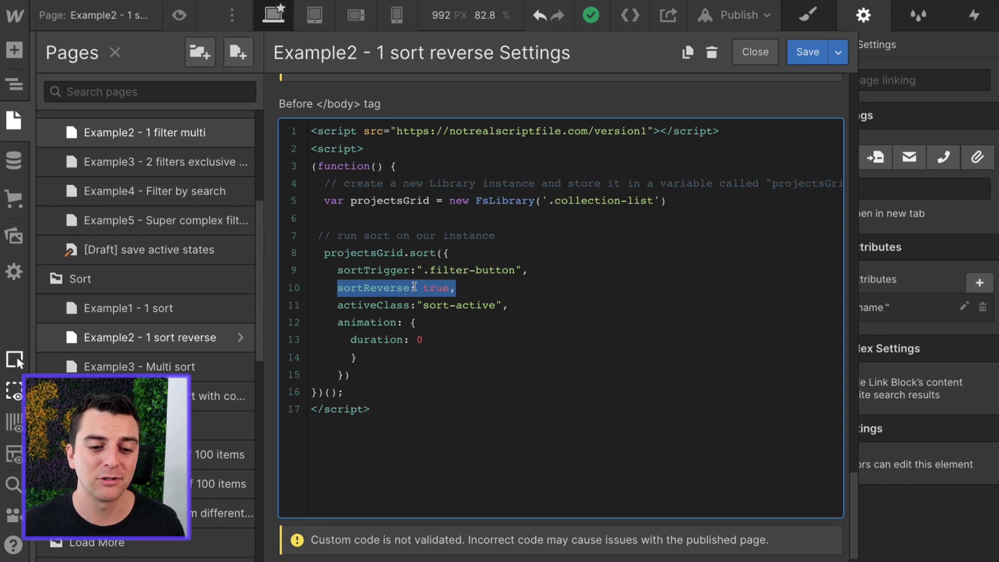
{"action": "left_click", "coordinate": [450, 287]}
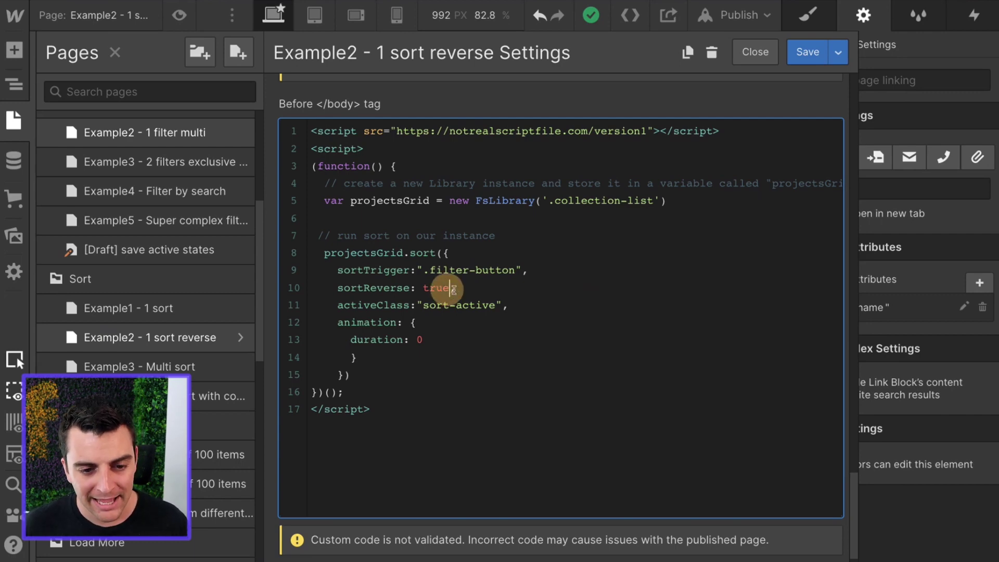
{"action": "left_click_drag", "start_coordinate": [342, 302], "coordinate": [320, 304]}
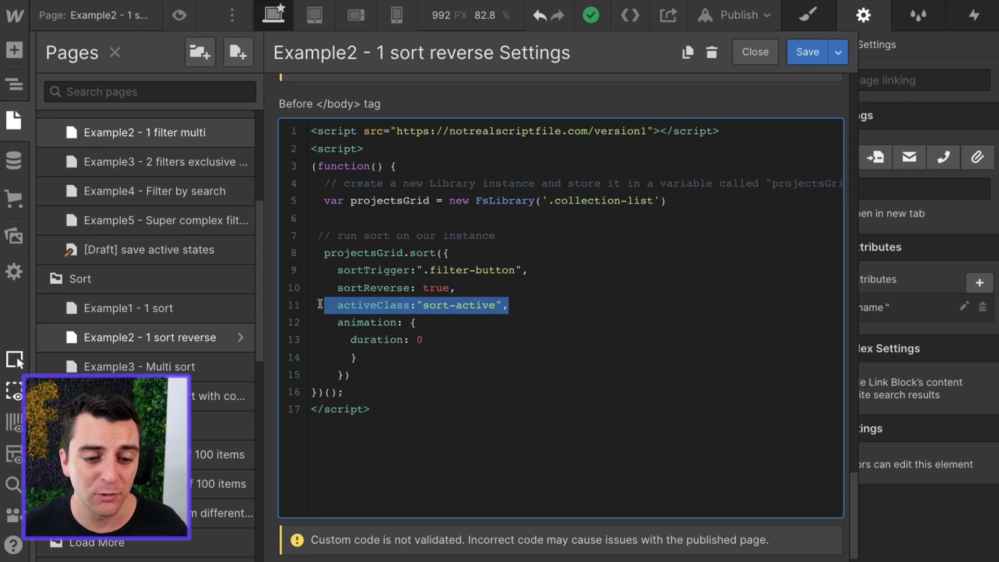
{"action": "left_click", "coordinate": [321, 304]}
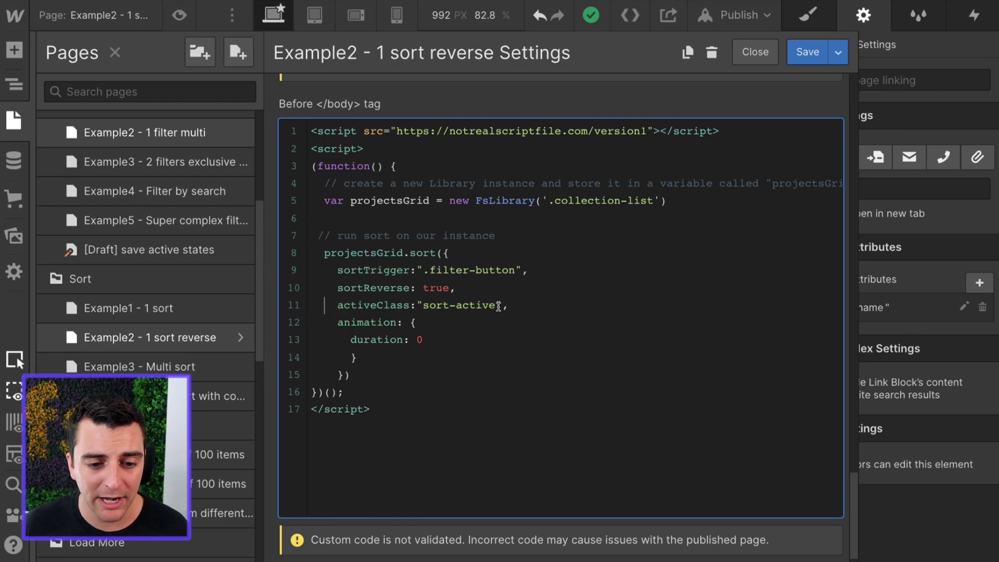
{"action": "left_click_drag", "start_coordinate": [499, 306], "coordinate": [424, 307]}
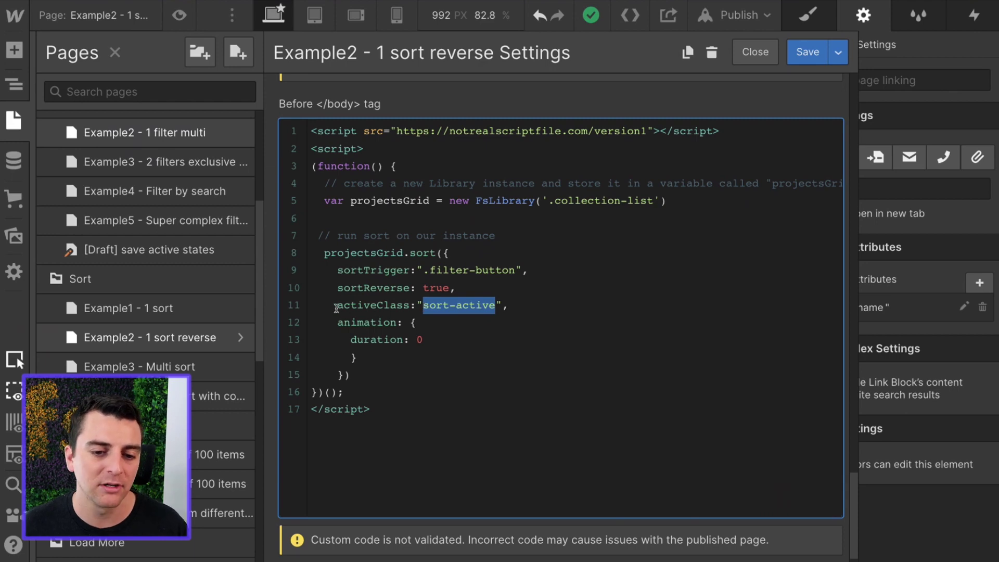
{"action": "left_click_drag", "start_coordinate": [338, 306], "coordinate": [503, 307]}
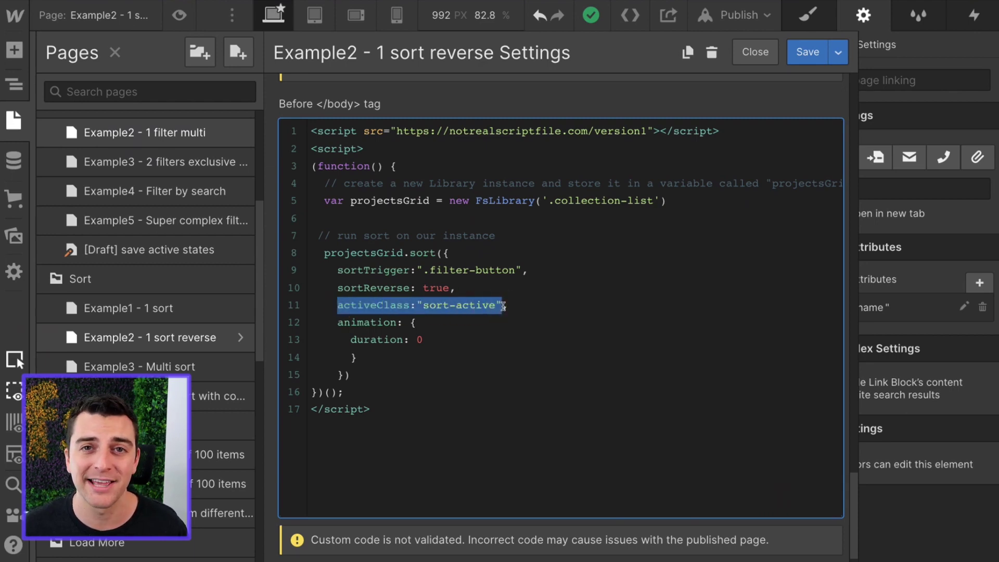
{"action": "left_click", "coordinate": [339, 323]}
{"action": "left_click_drag", "start_coordinate": [339, 323], "coordinate": [490, 353]}
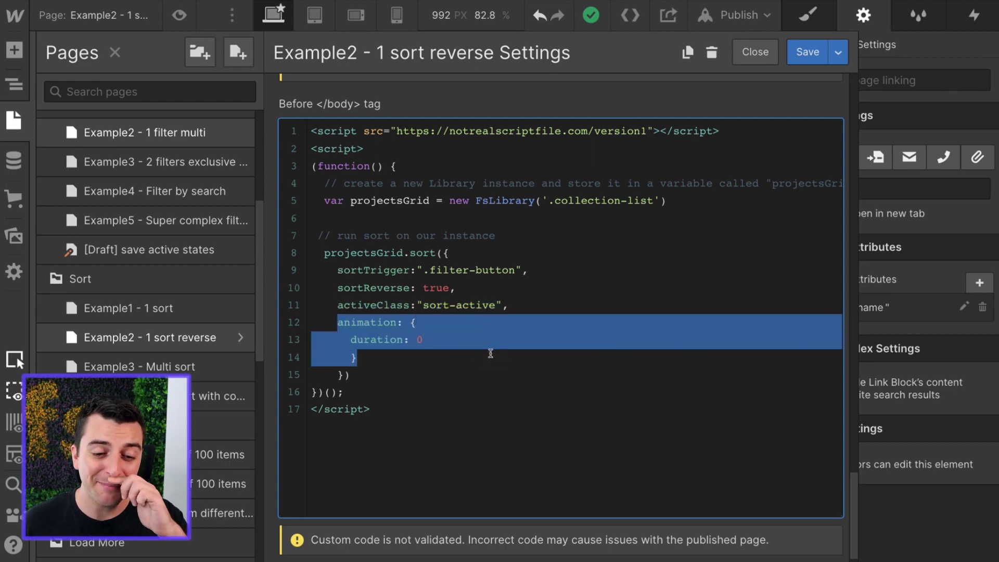